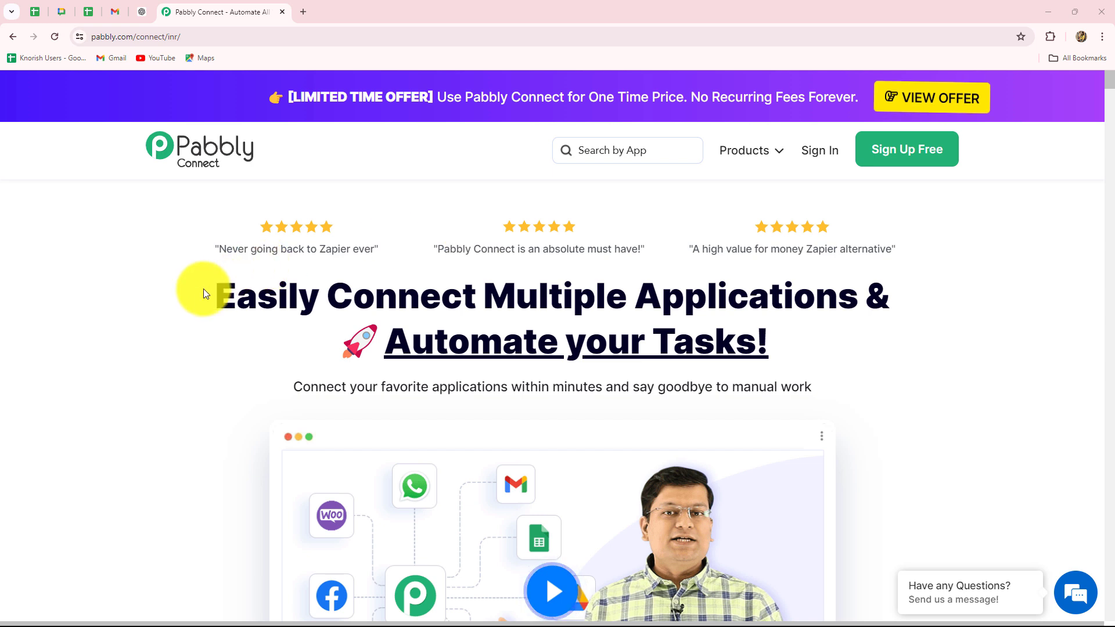
- Sign in to the Pabbly account and open the Pabbly Connect app from the list of all Pabbly apps
drag(218, 295, 791, 388)
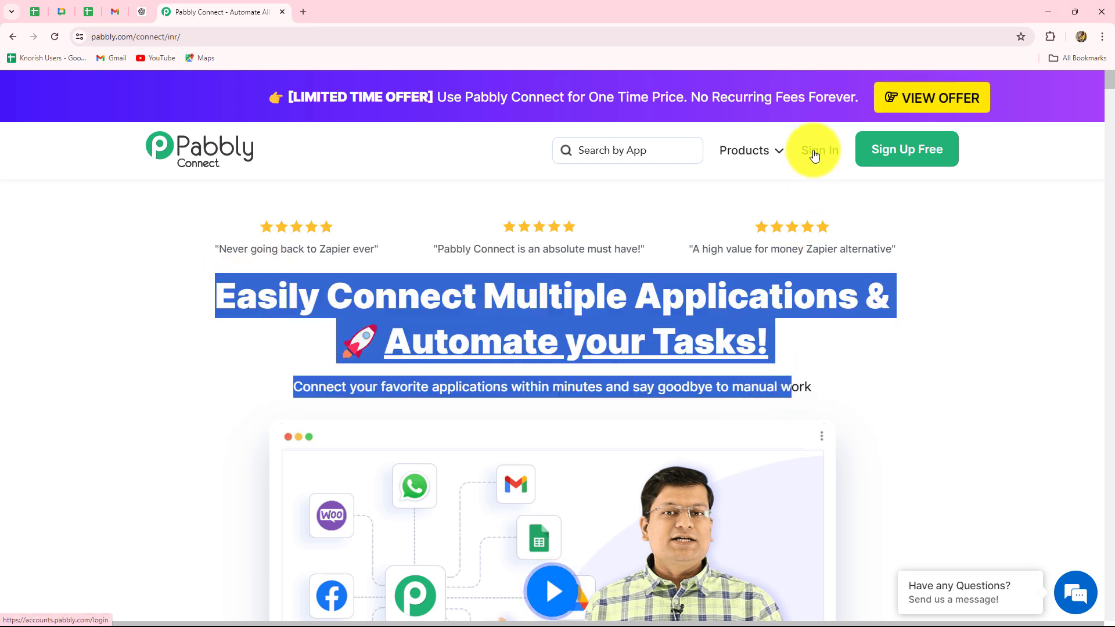
click(815, 154)
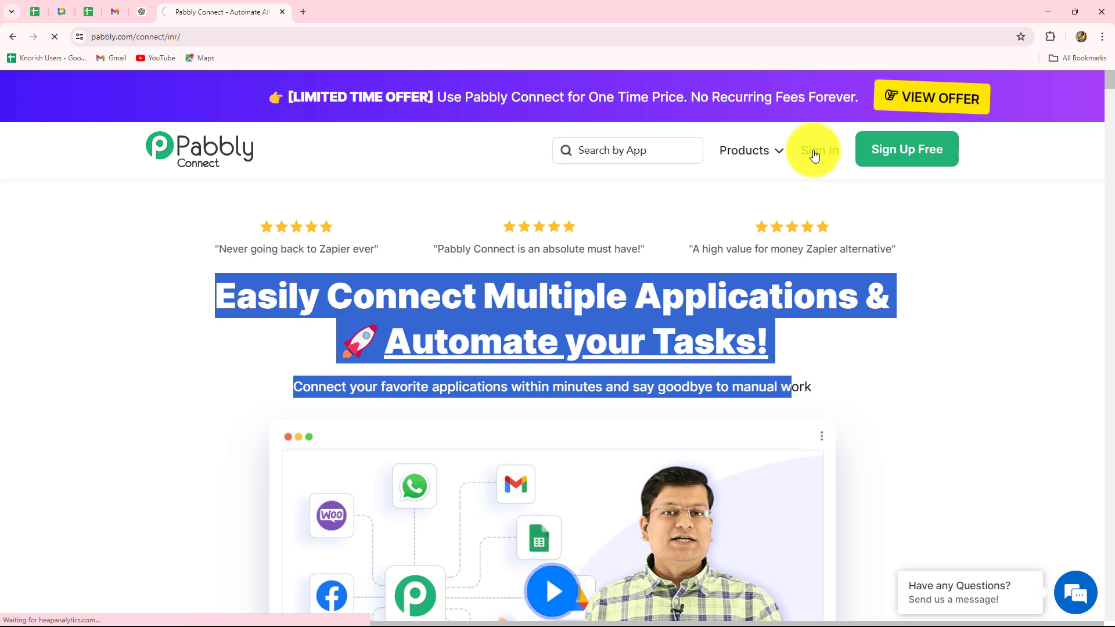
scroll(566, 496, down, 3)
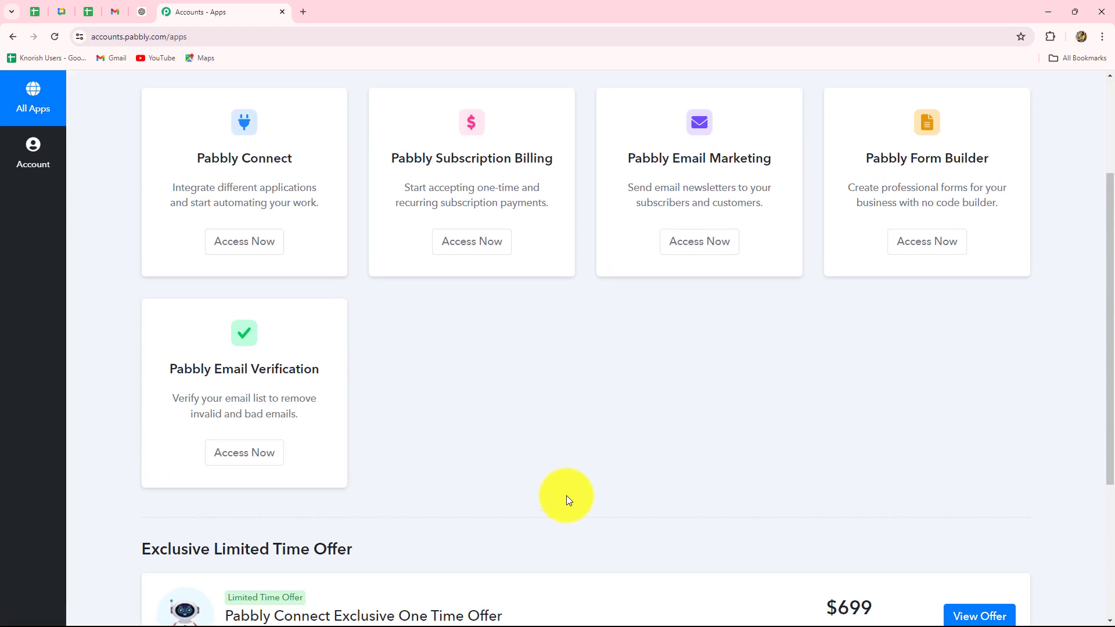
scroll(568, 500, up, 3)
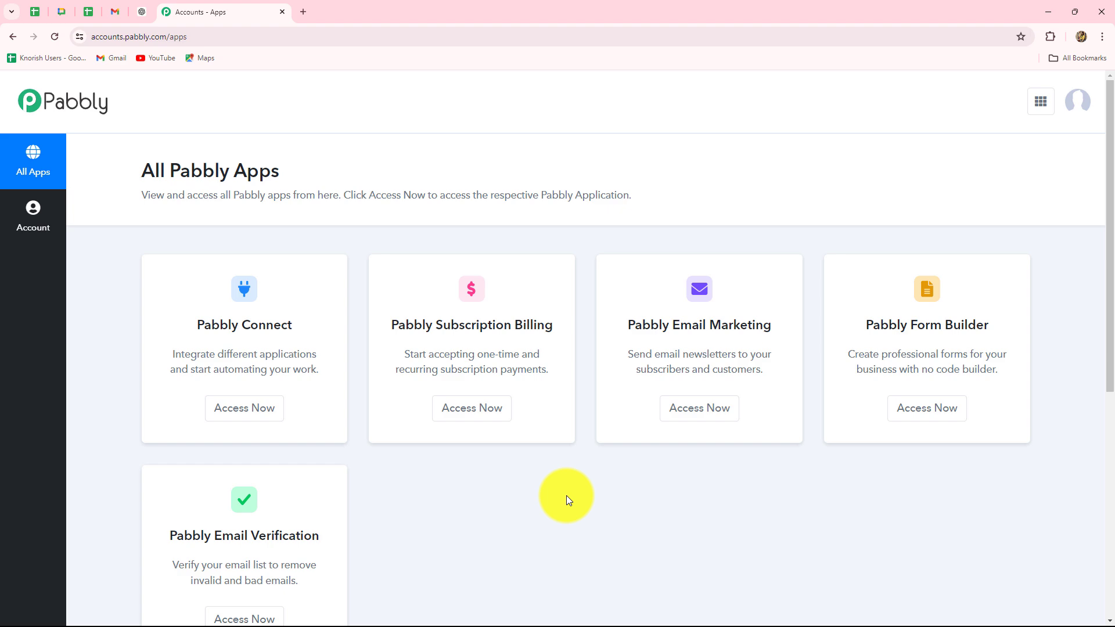
scroll(566, 496, down, 3)
scroll(542, 443, up, 3)
scroll(542, 444, down, 2)
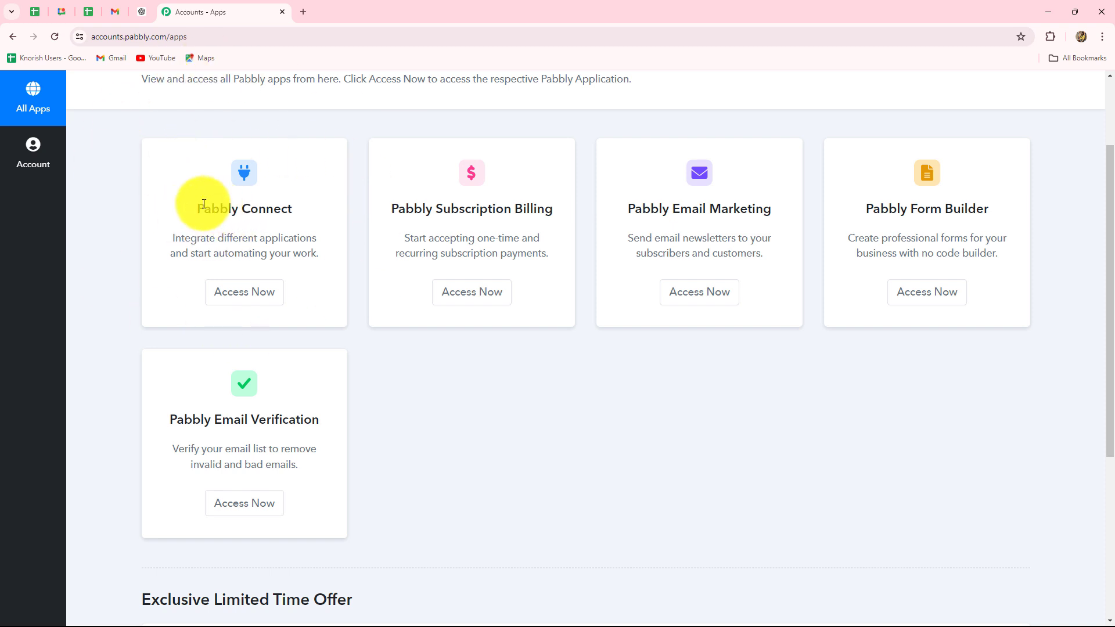
drag(204, 204, 292, 210)
click(265, 292)
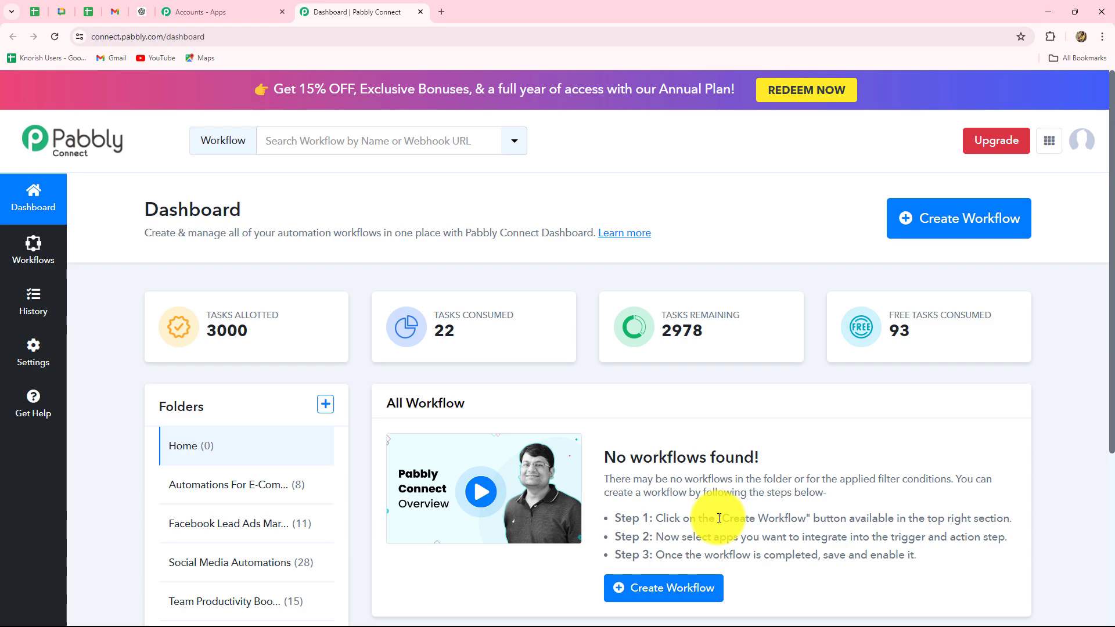
- Open the YouTube Automations folder and its Share YouTube Video on Facebook Pages workflow
scroll(719, 518, down, 3)
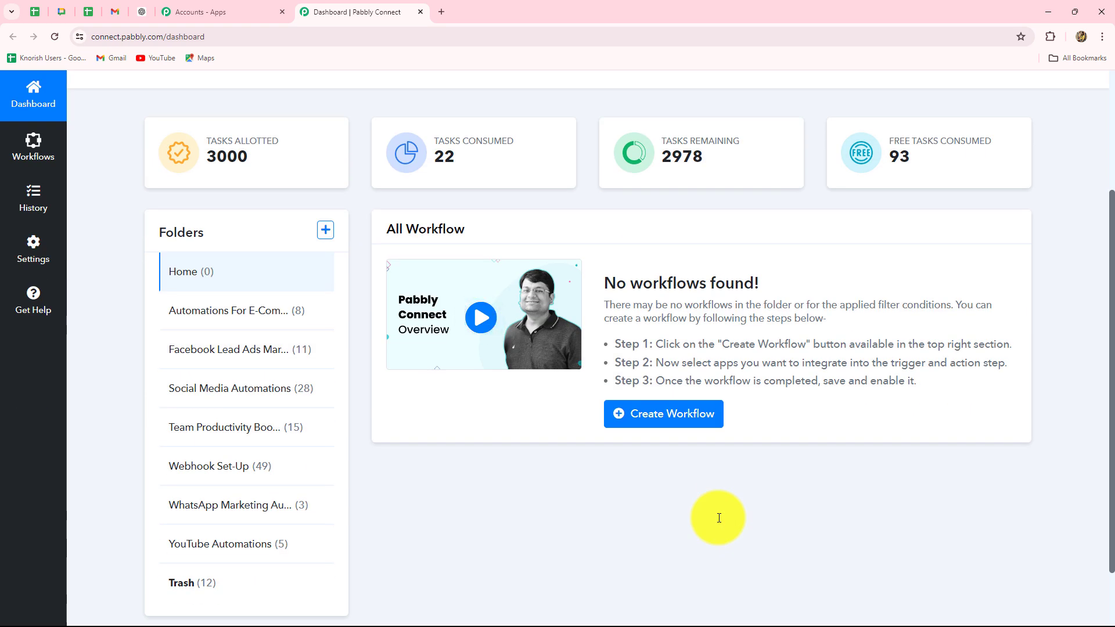
scroll(719, 518, down, 2)
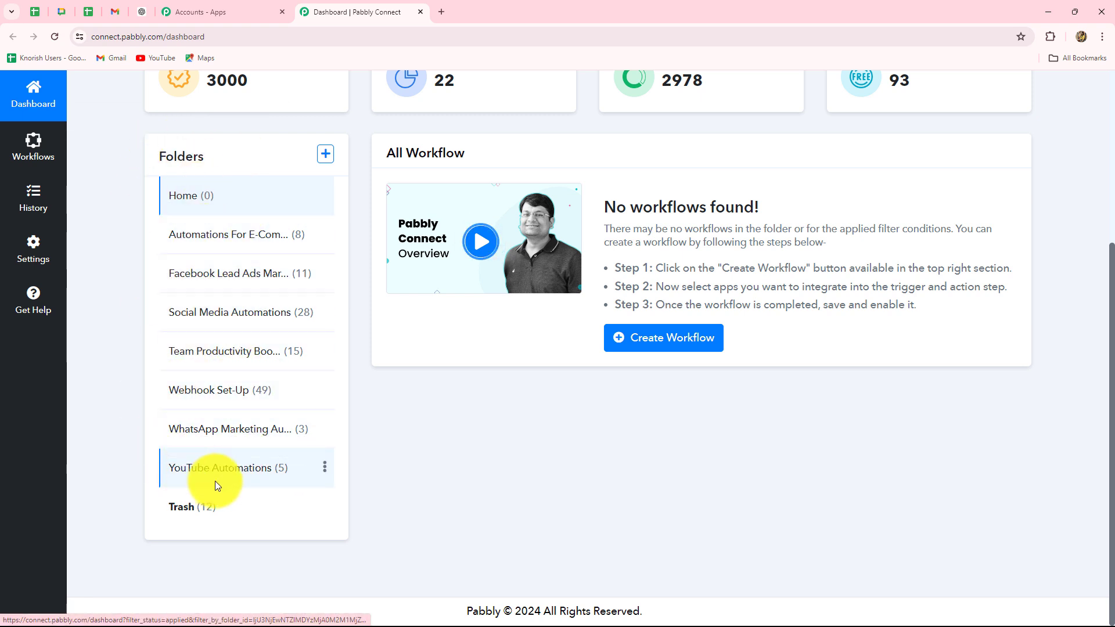
click(245, 472)
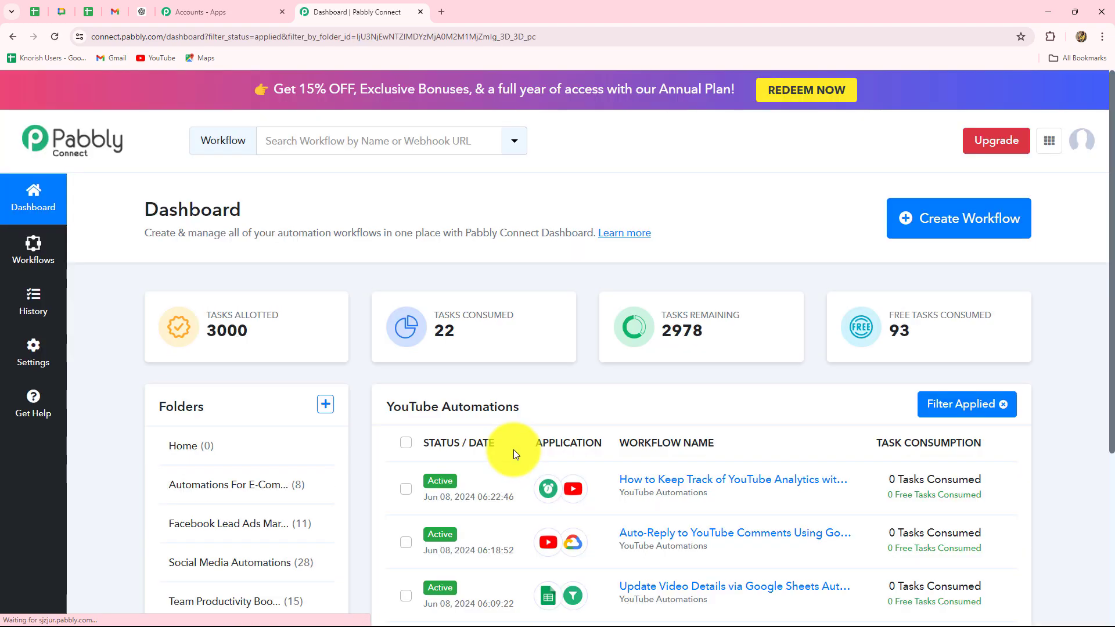
scroll(635, 207, down, 4)
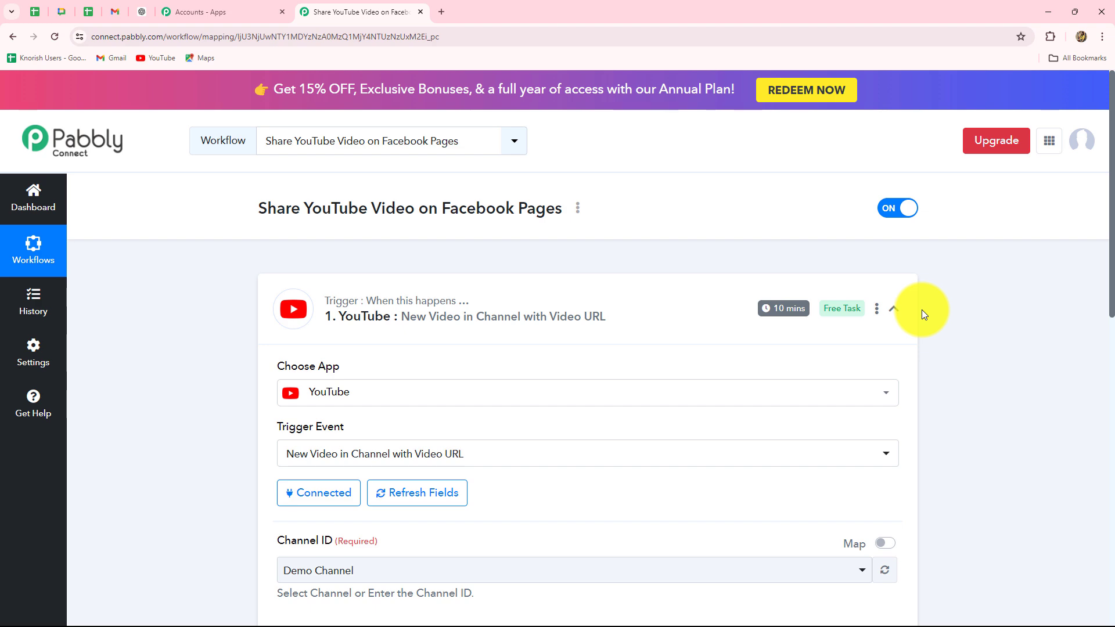
- Examine the workflow's trigger and action sequence and the response fields received by the YouTube trigger
scroll(1095, 368, down, 3)
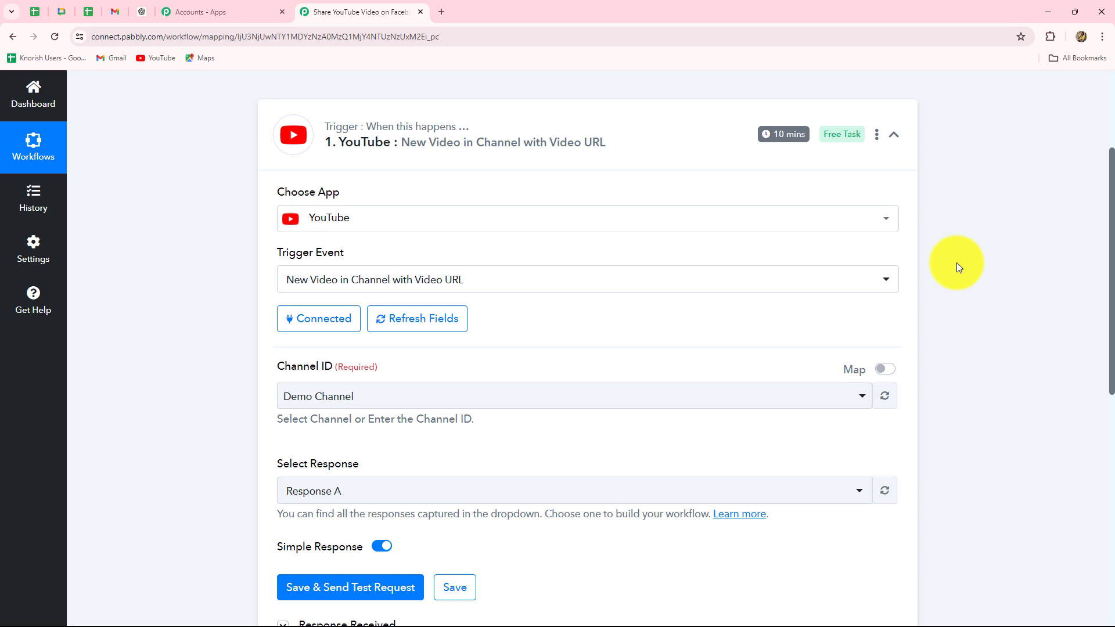
click(894, 134)
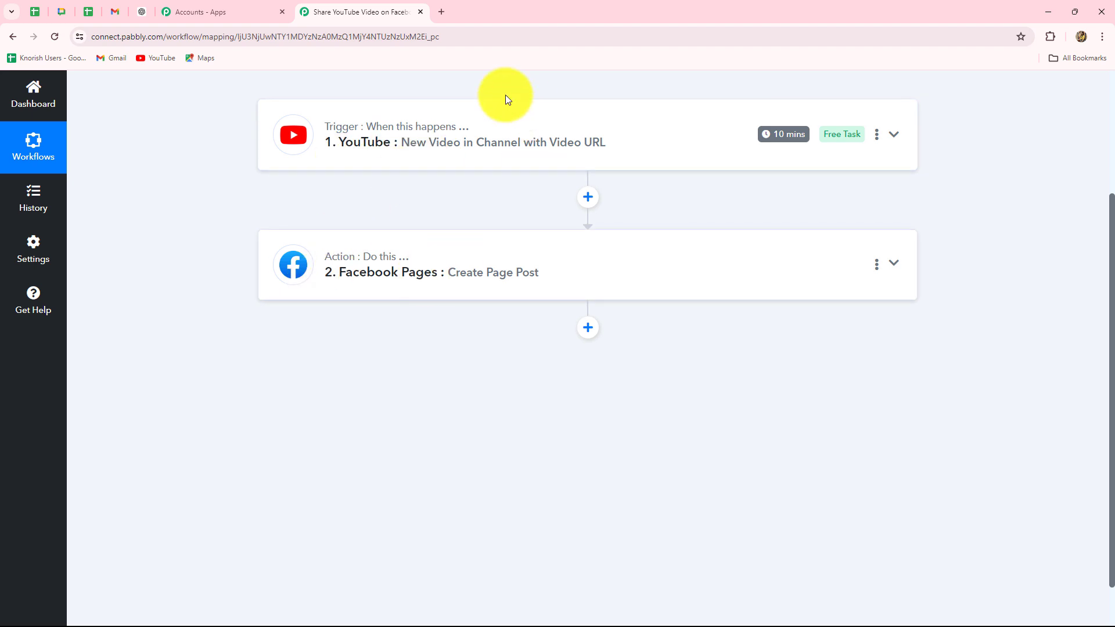
click(393, 146)
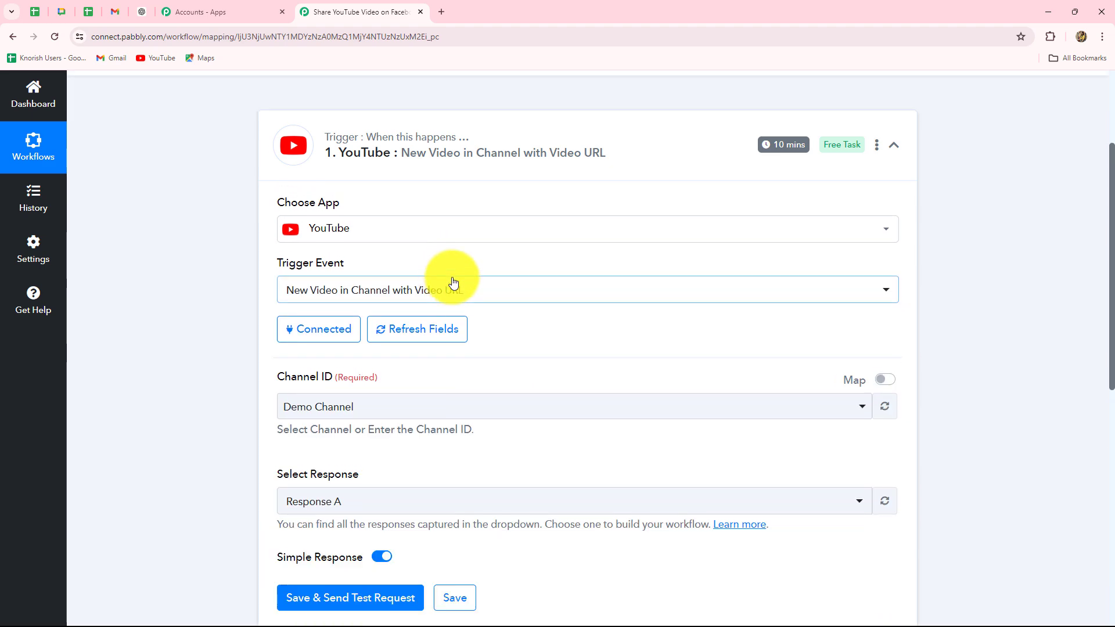
scroll(451, 278, down, 8)
click(343, 116)
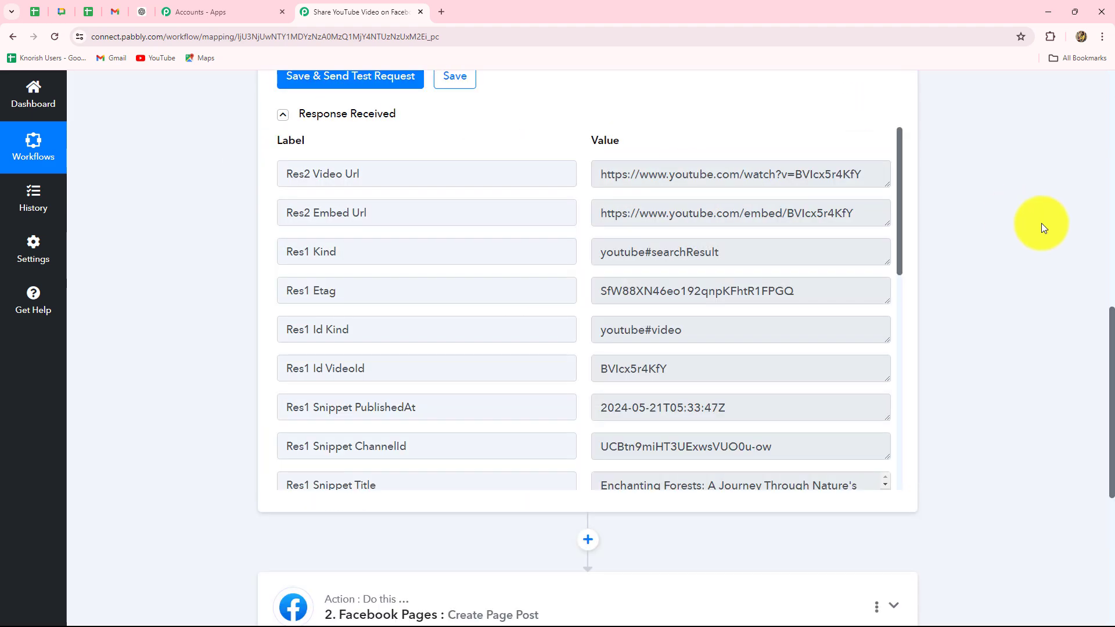
scroll(723, 335, down, 7)
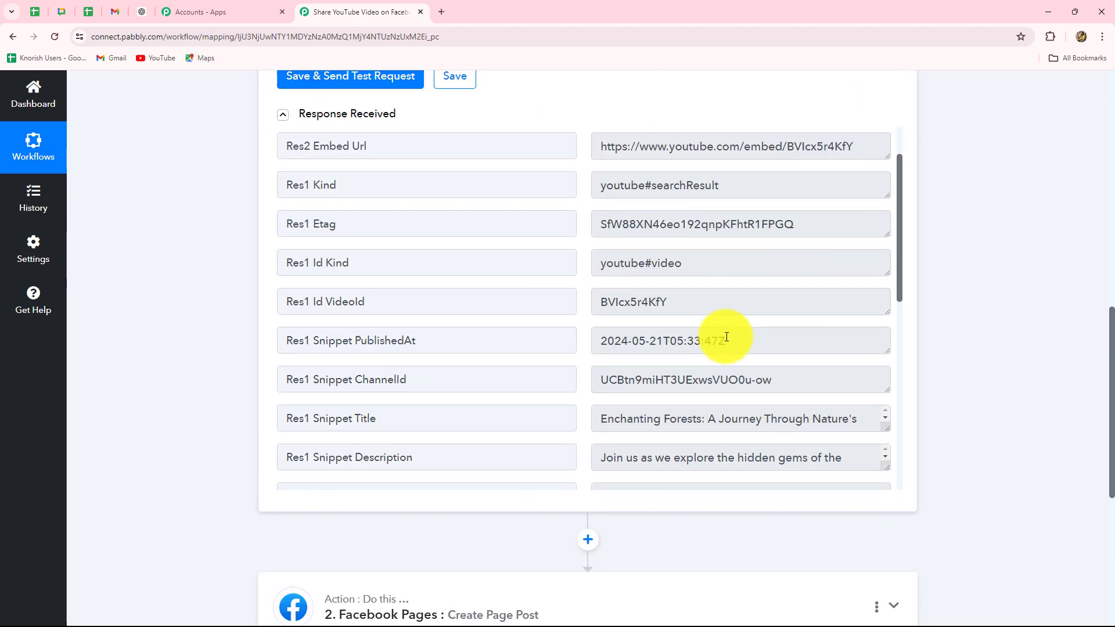
scroll(722, 334, up, 7)
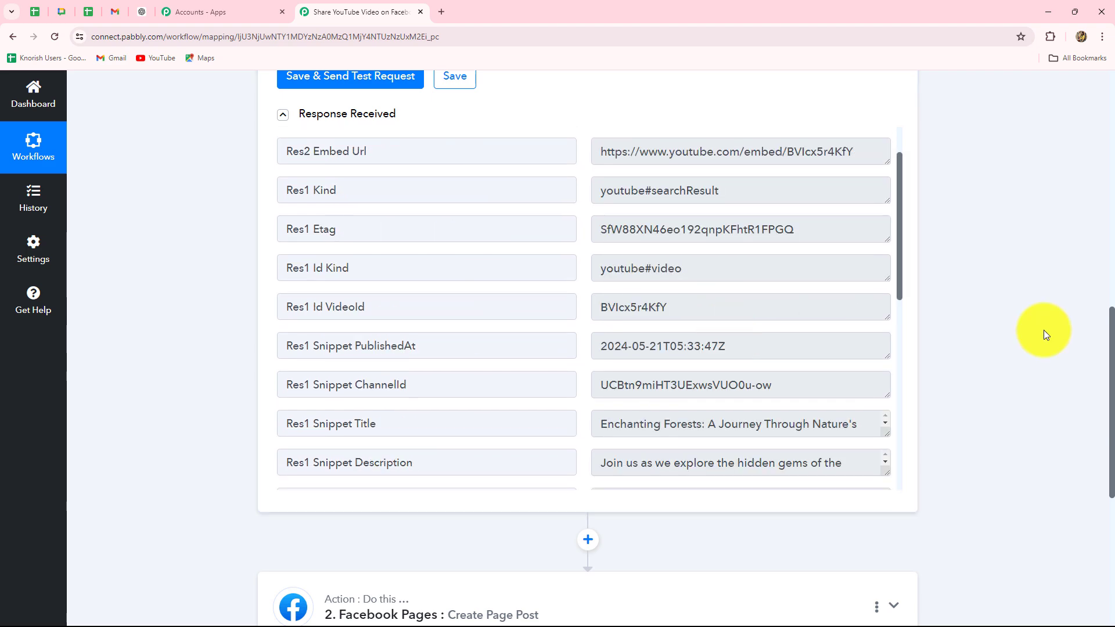
scroll(1043, 330, down, 6)
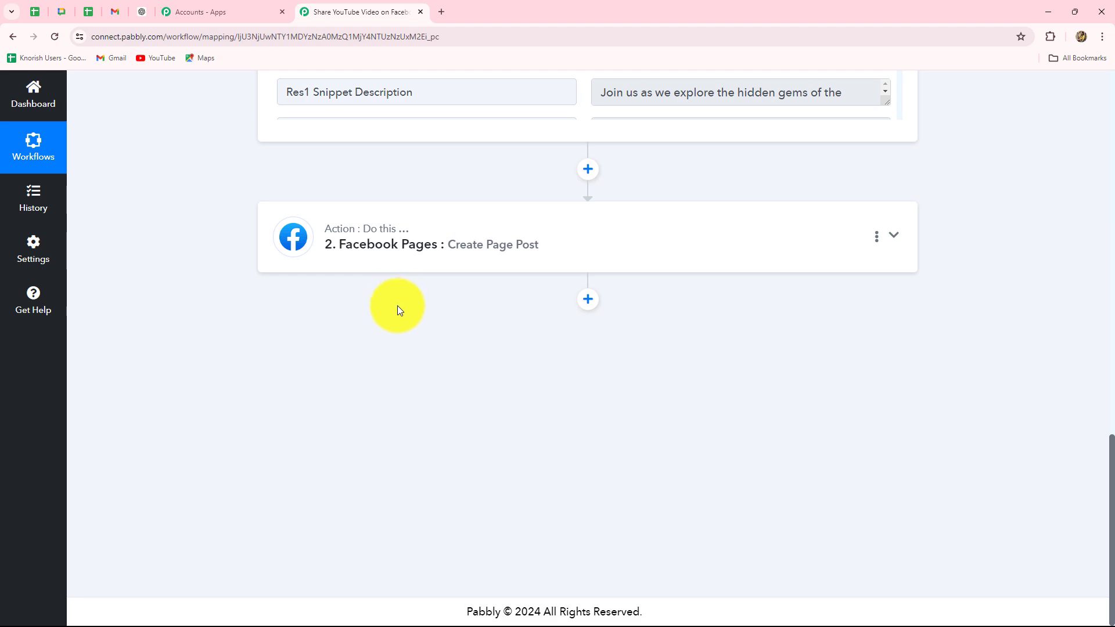
- Return to the YouTube Automations folder and open the Upload Instagram Video on YouTube workflow
scroll(417, 371, up, 10)
scroll(418, 377, up, 7)
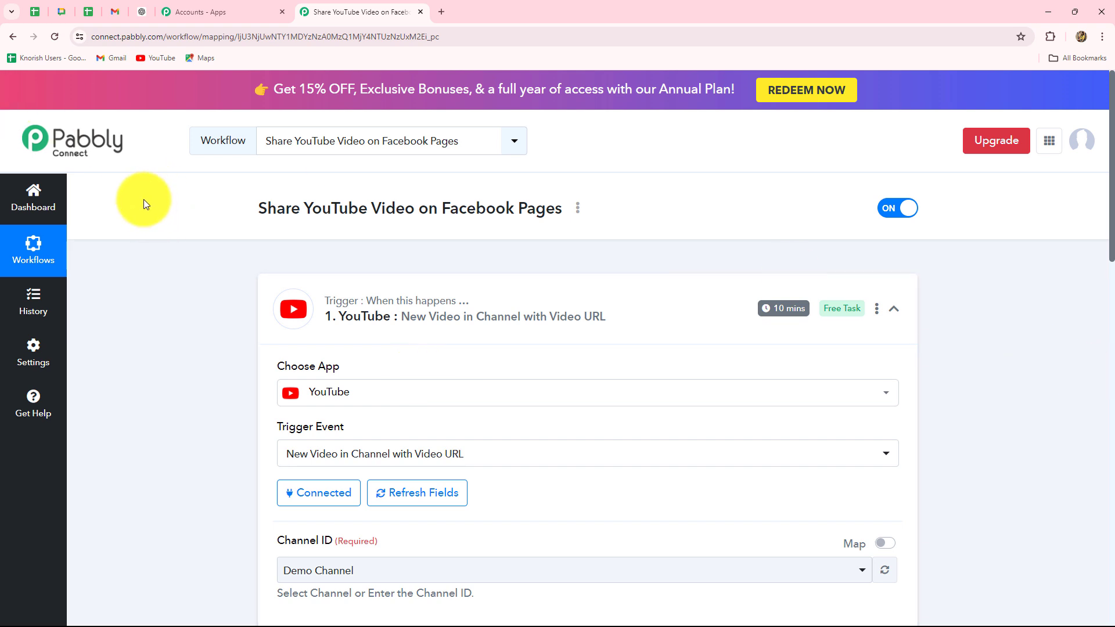
click(13, 36)
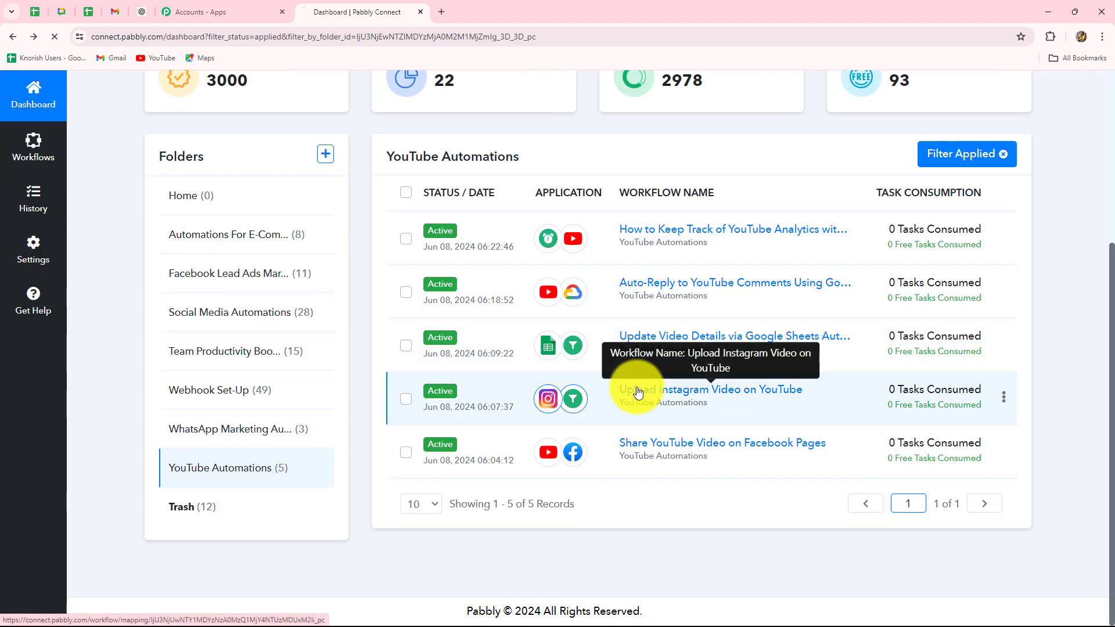
click(637, 394)
- Collapse the Instagram trigger's details and review the workflow's sequence of trigger, filter and YouTube actions
scroll(573, 267, down, 3)
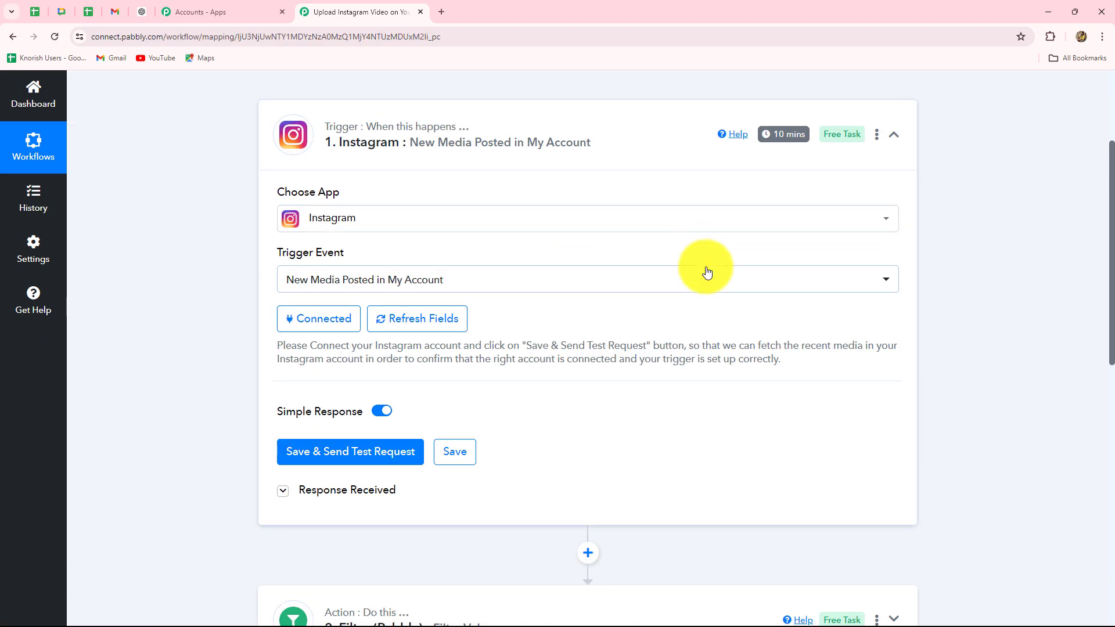
scroll(709, 274, up, 3)
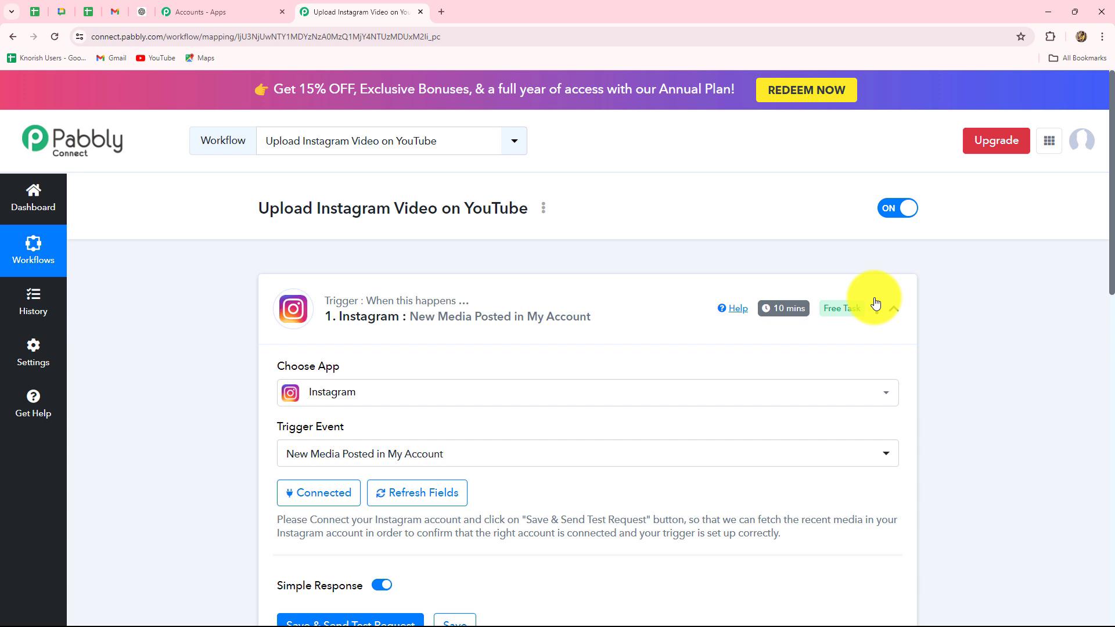
click(892, 310)
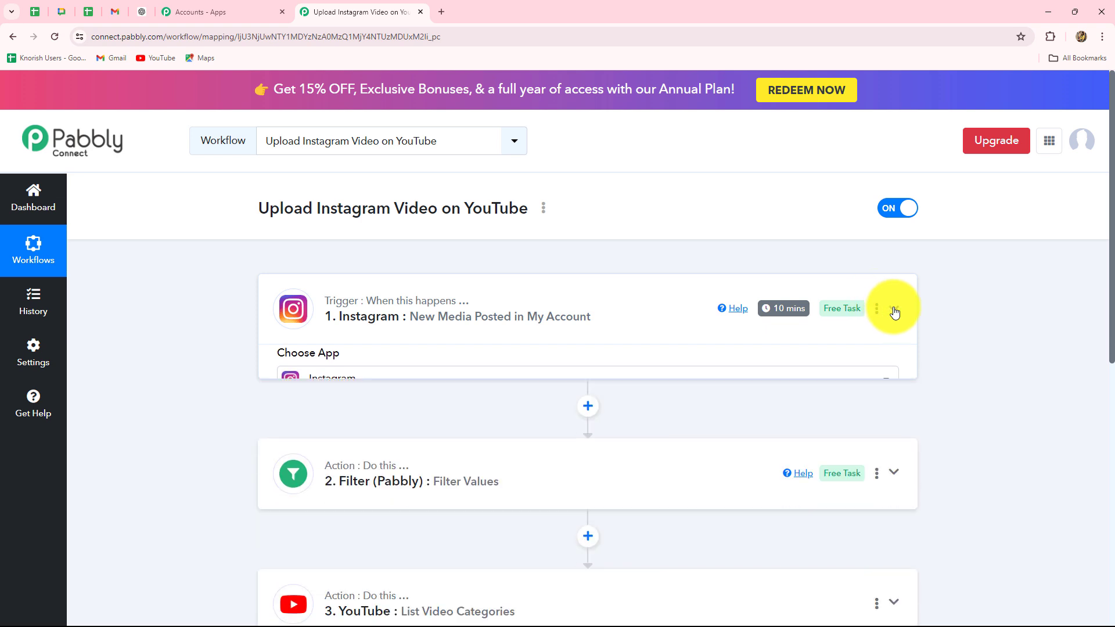
scroll(152, 360, down, 3)
scroll(284, 232, up, 2)
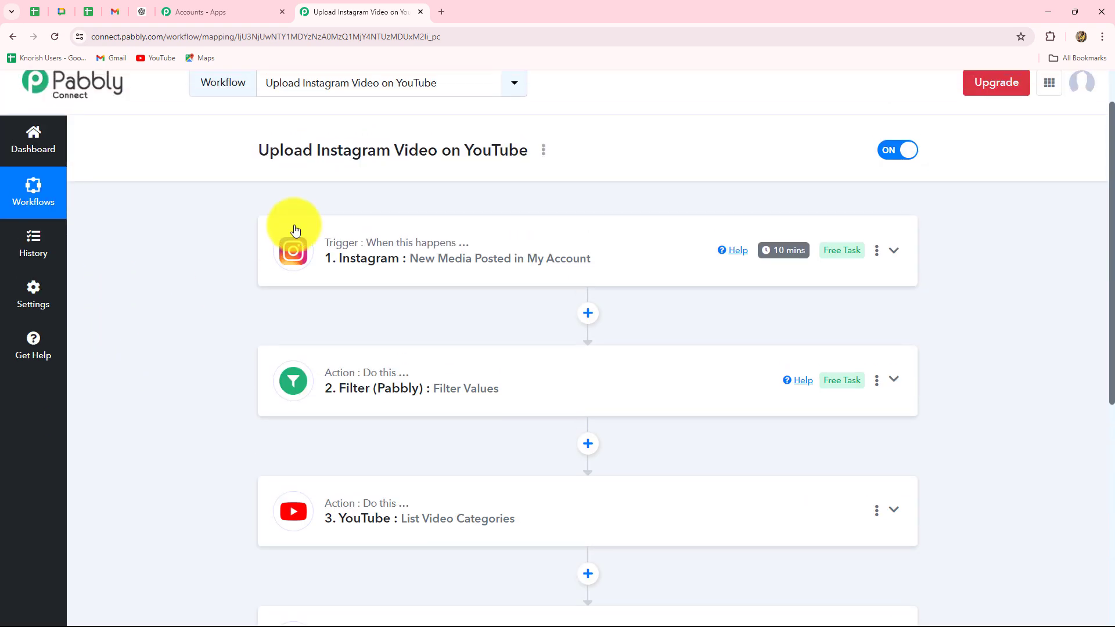
scroll(186, 393, down, 3)
scroll(186, 393, up, 3)
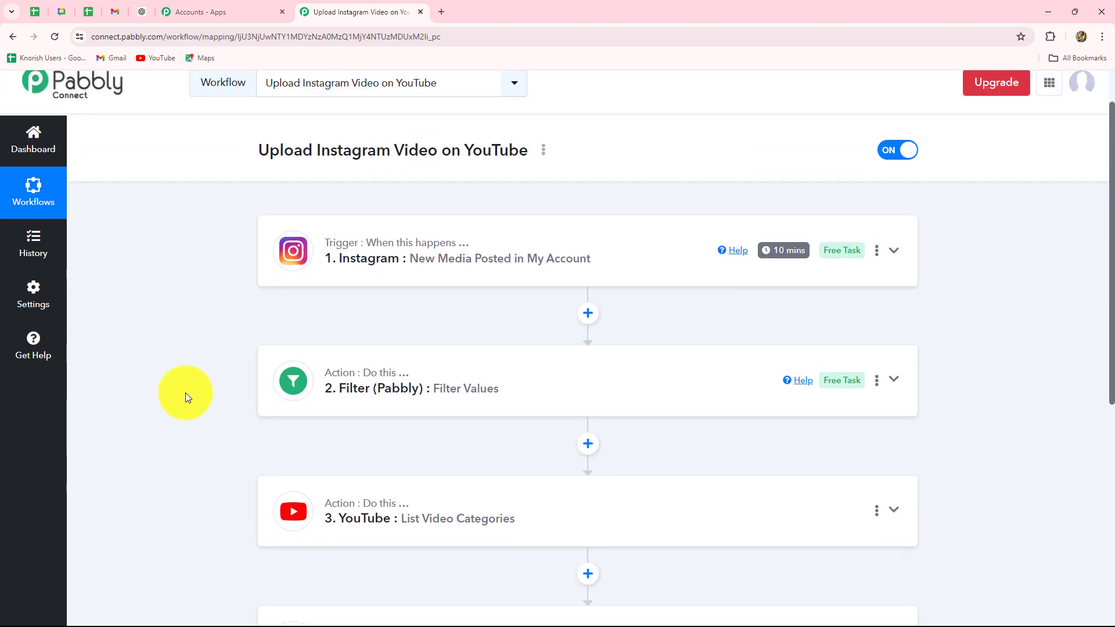
scroll(186, 393, down, 3)
scroll(186, 393, up, 4)
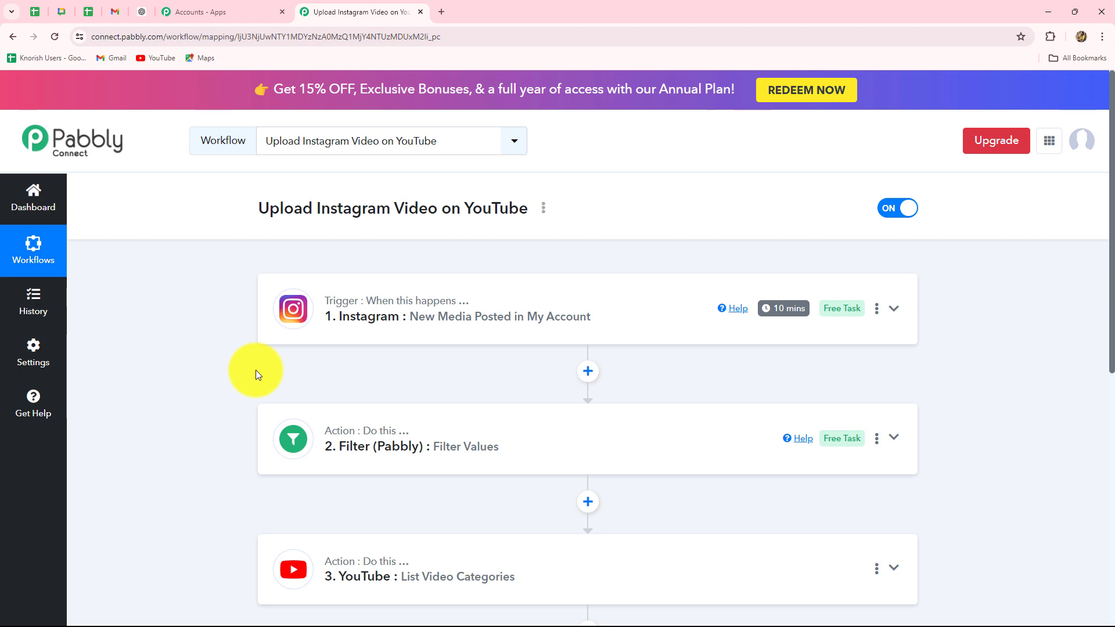
scroll(257, 372, down, 3)
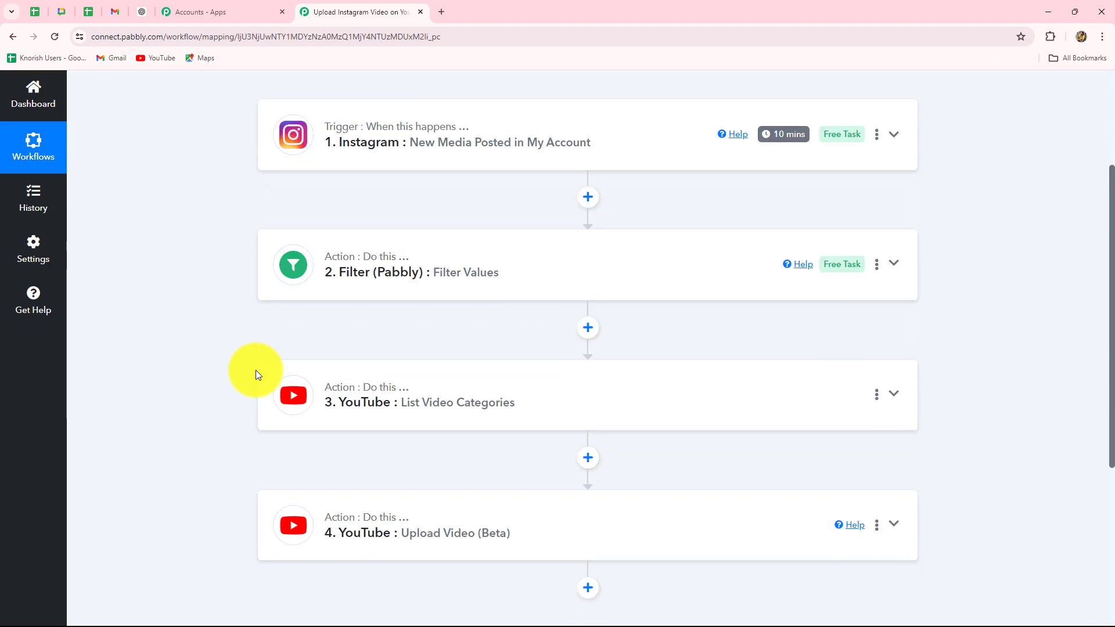
scroll(349, 326, up, 1)
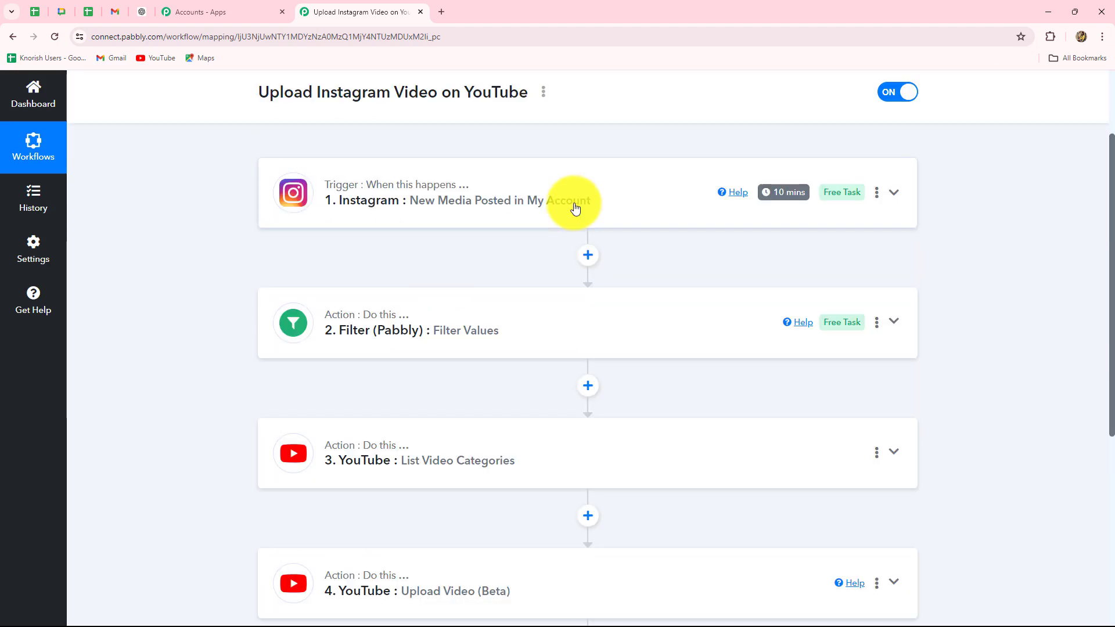
- Expand the Instagram trigger's received response and inspect its media type, caption and media link fields
click(538, 216)
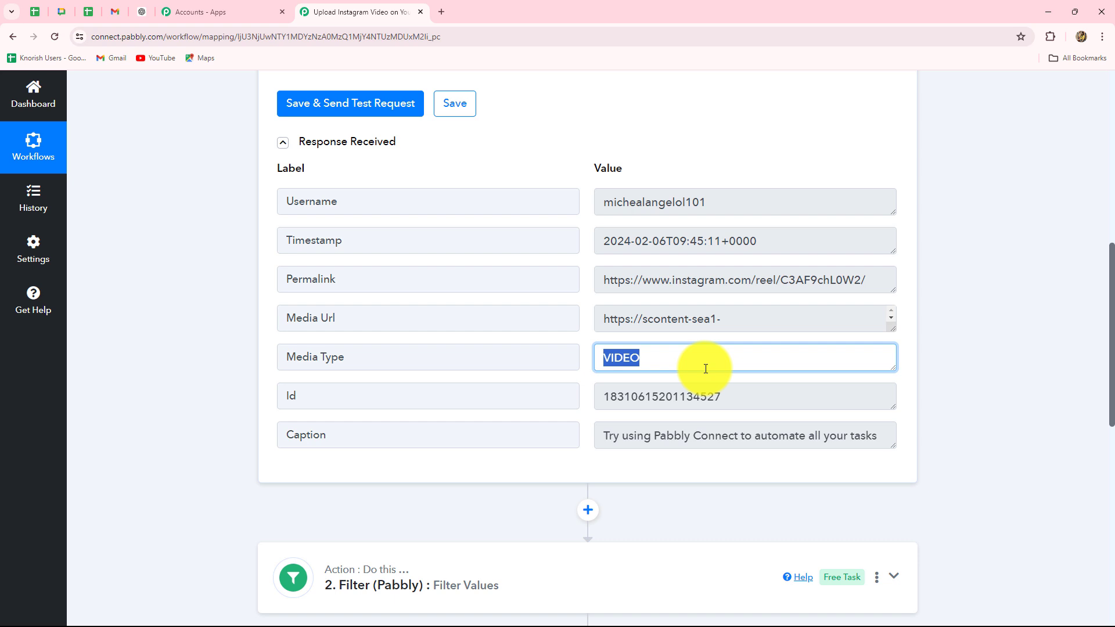
drag(600, 435, 918, 460)
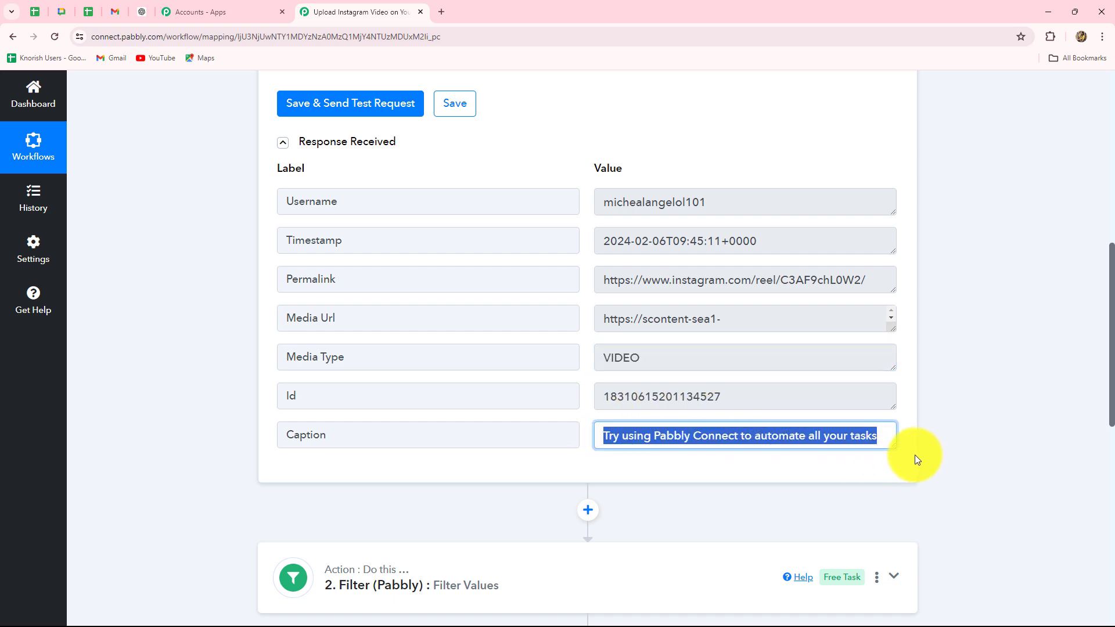
drag(601, 275, 881, 312)
- Expand the Filter (Pabbly) action and examine its media type condition
scroll(998, 372, down, 5)
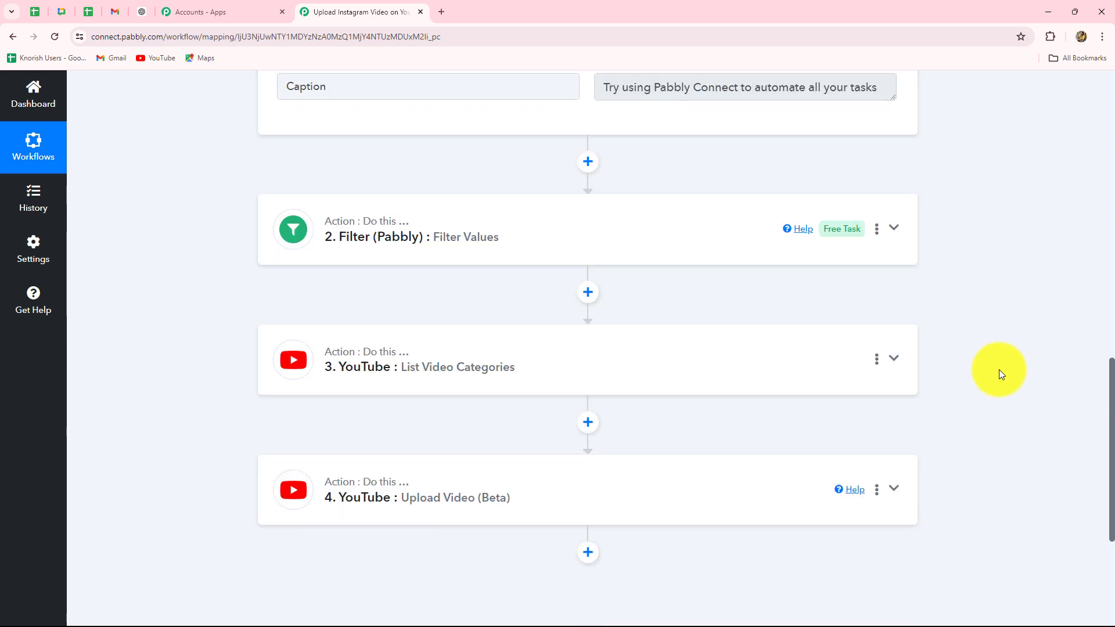
click(497, 244)
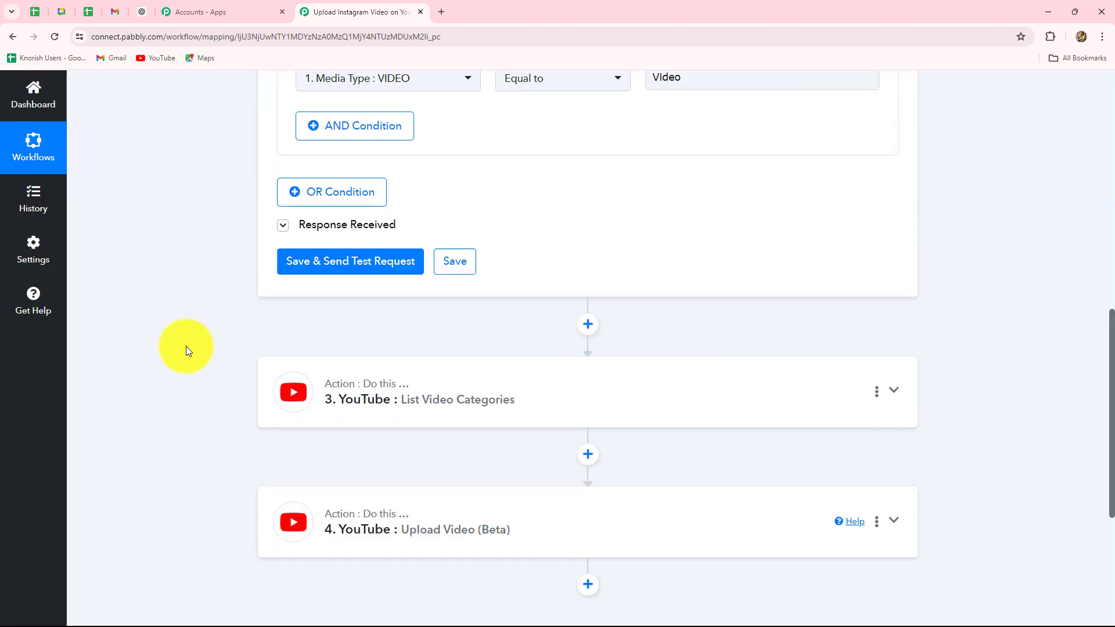
scroll(186, 346, up, 7)
scroll(418, 217, down, 4)
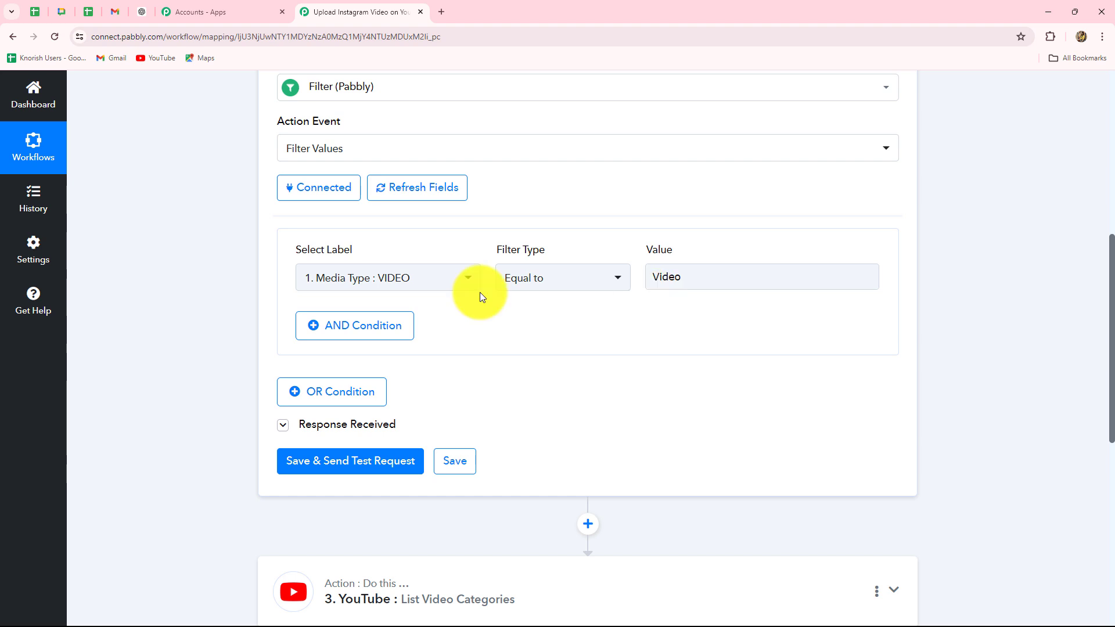
scroll(668, 294, down, 5)
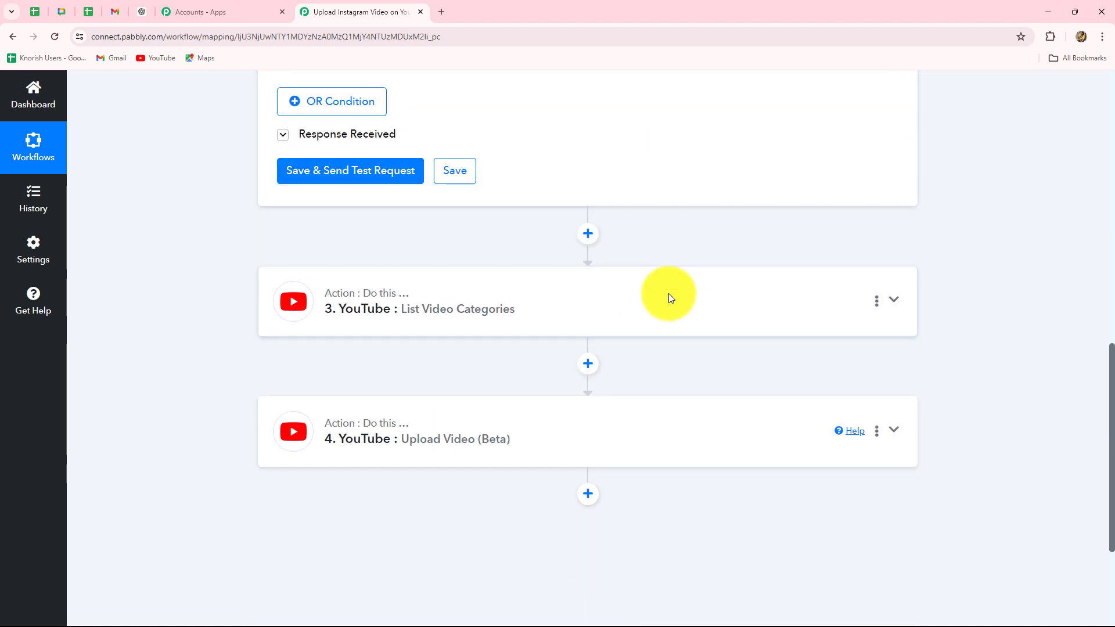
scroll(668, 294, up, 4)
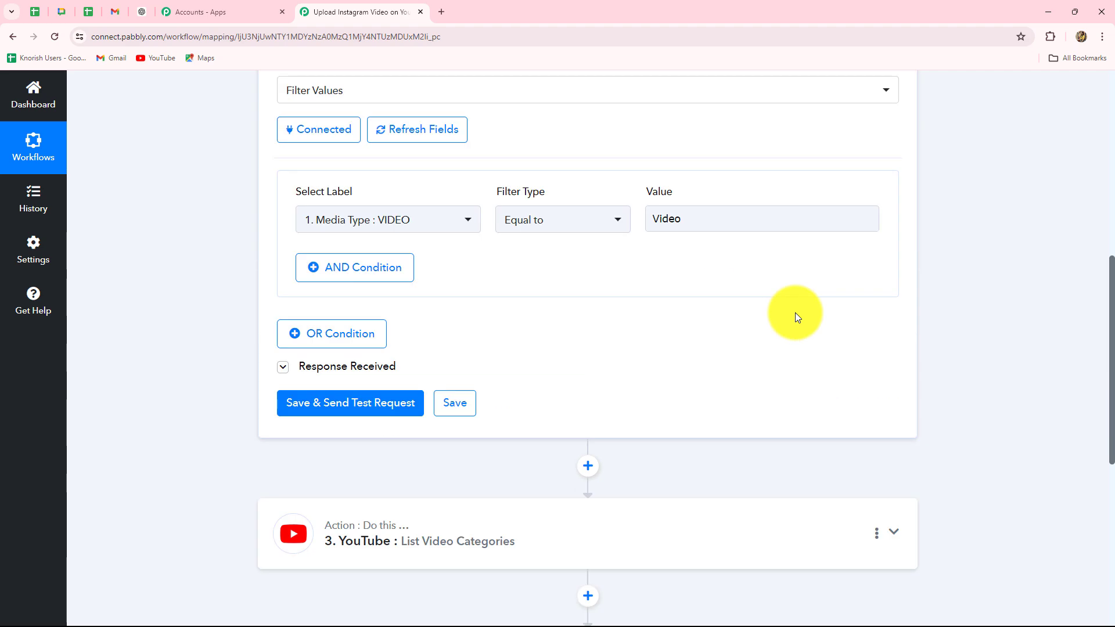
scroll(796, 317, down, 4)
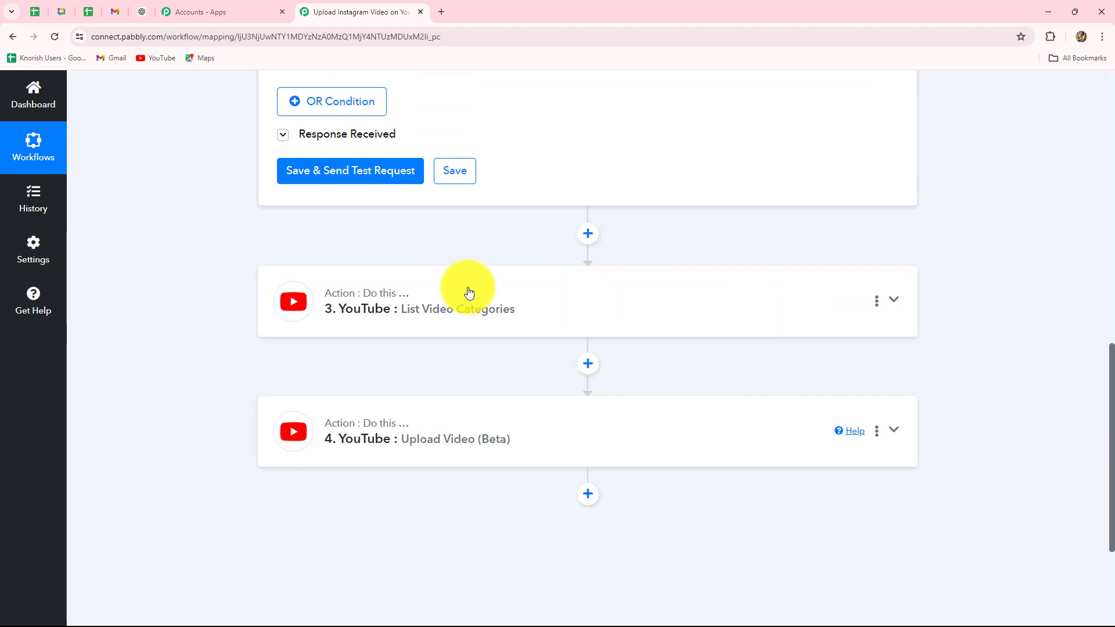
- Expand the YouTube List Video Categories action and look through the category IDs and titles in its received response
click(430, 323)
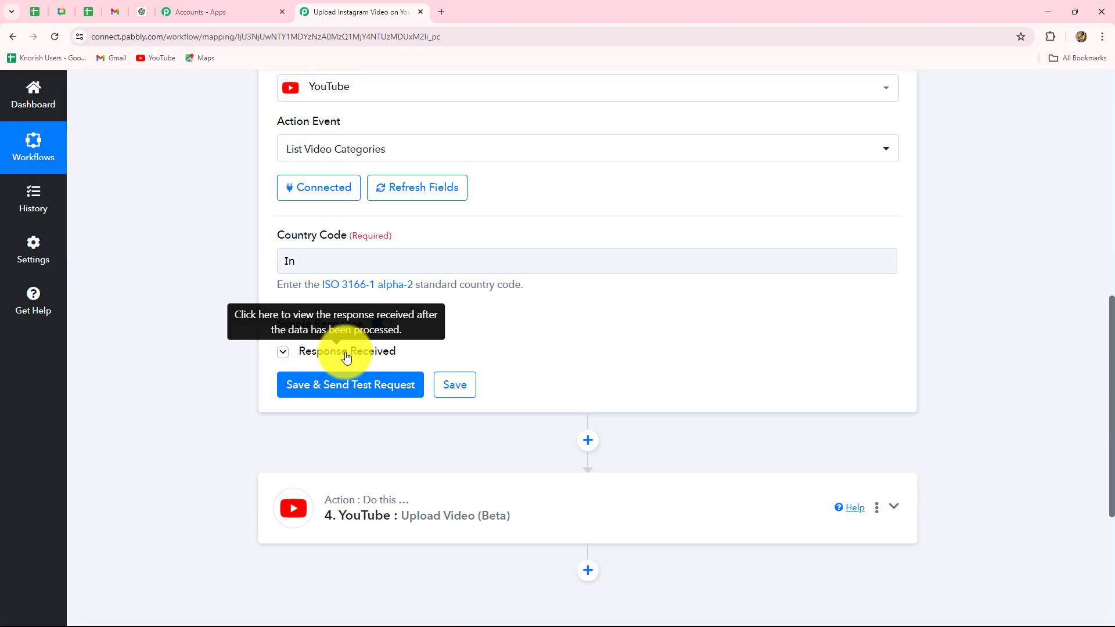
click(347, 357)
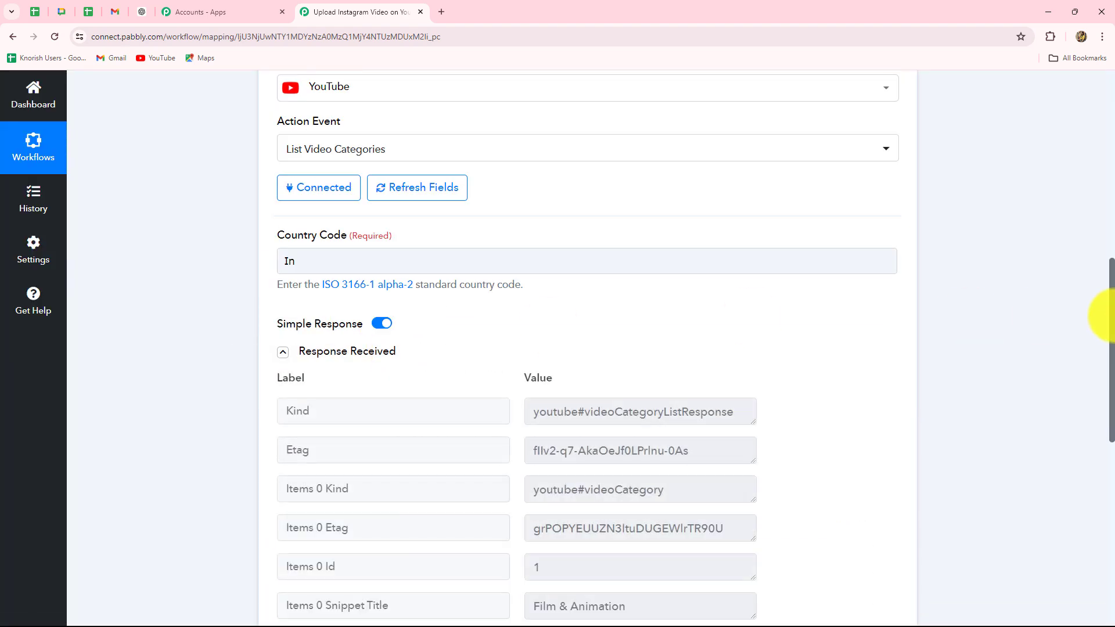
scroll(1098, 311, down, 4)
scroll(791, 297, down, 15)
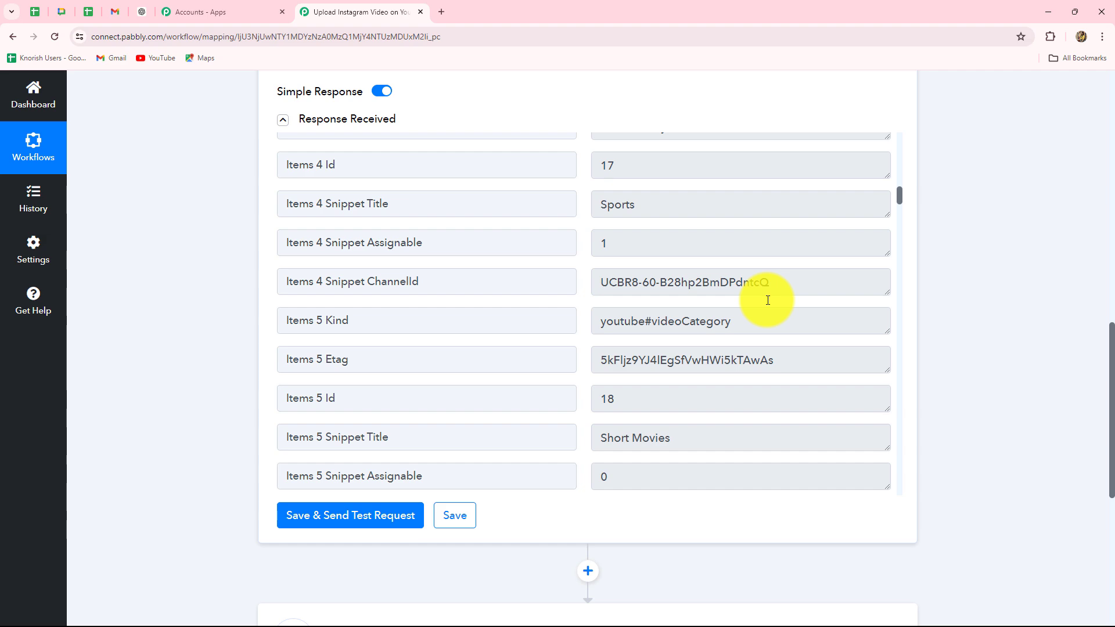
scroll(768, 300, down, 17)
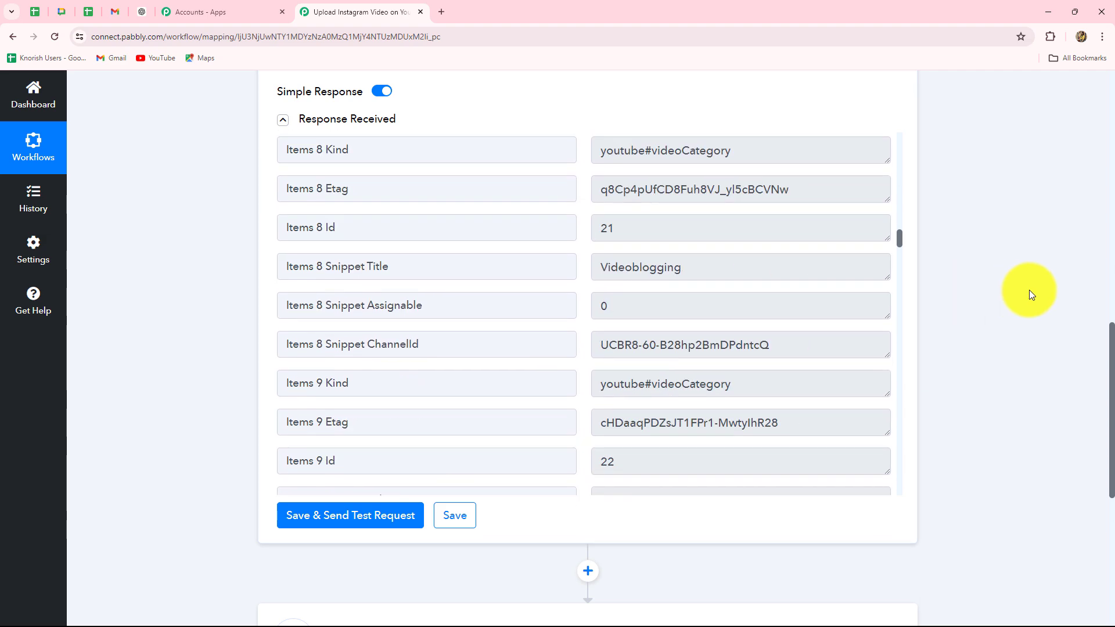
scroll(1028, 293, down, 6)
scroll(1031, 294, down, 2)
- Expand the YouTube Upload Video (Beta) action to examine its setup, and collapse it again
click(575, 233)
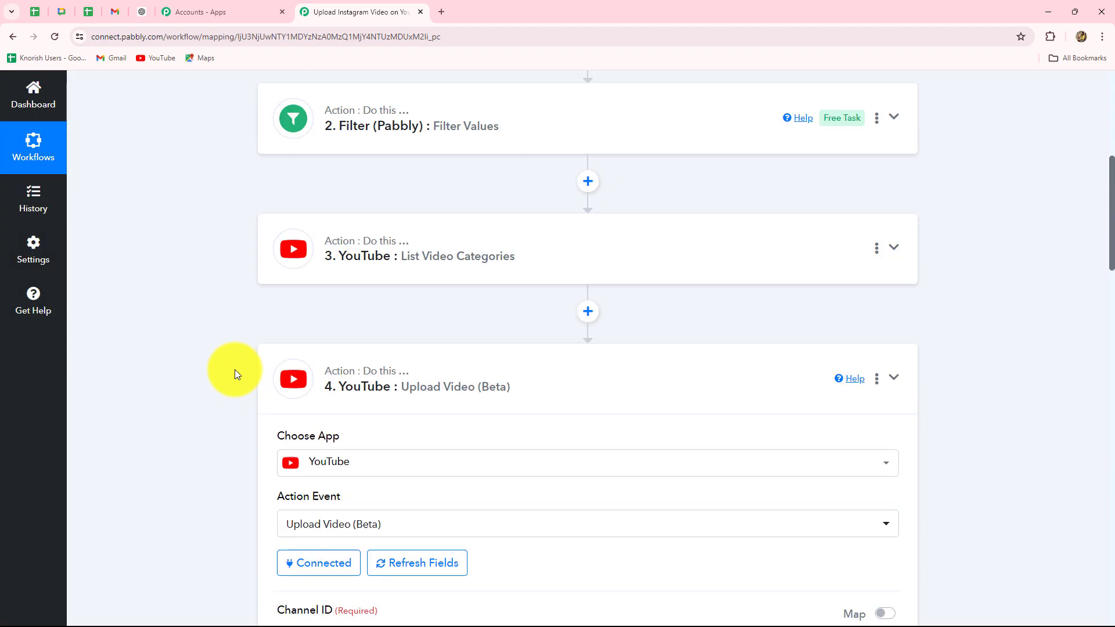
click(891, 573)
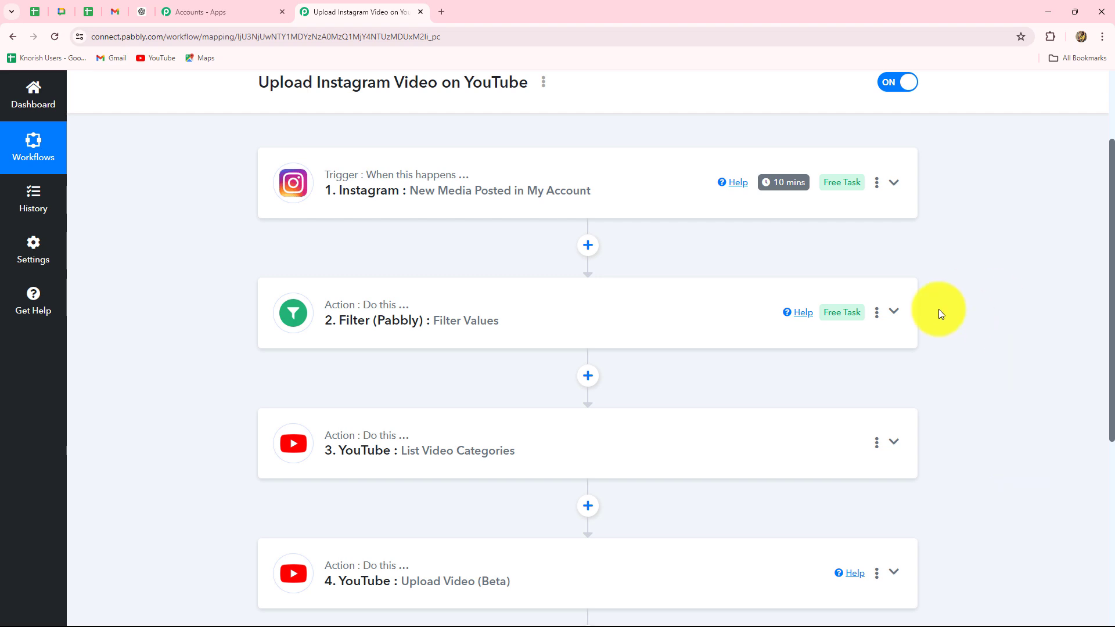
scroll(260, 192, up, 3)
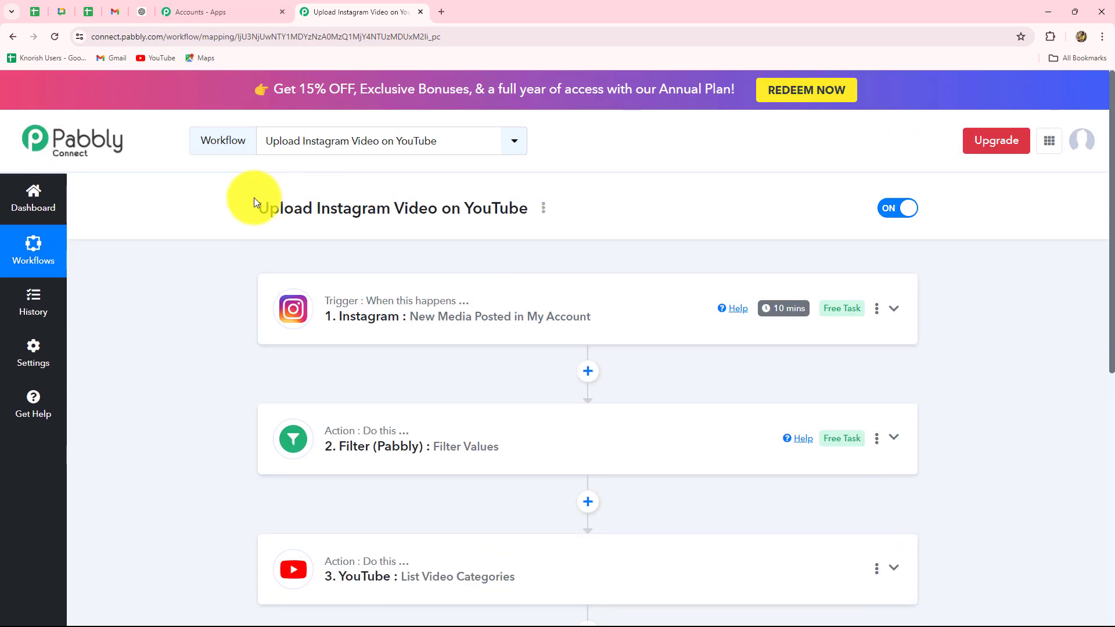
- Open the Update Video Details via Google Sheets Automatically workflow and review its sequence of trigger, filter and YouTube actions
click(894, 312)
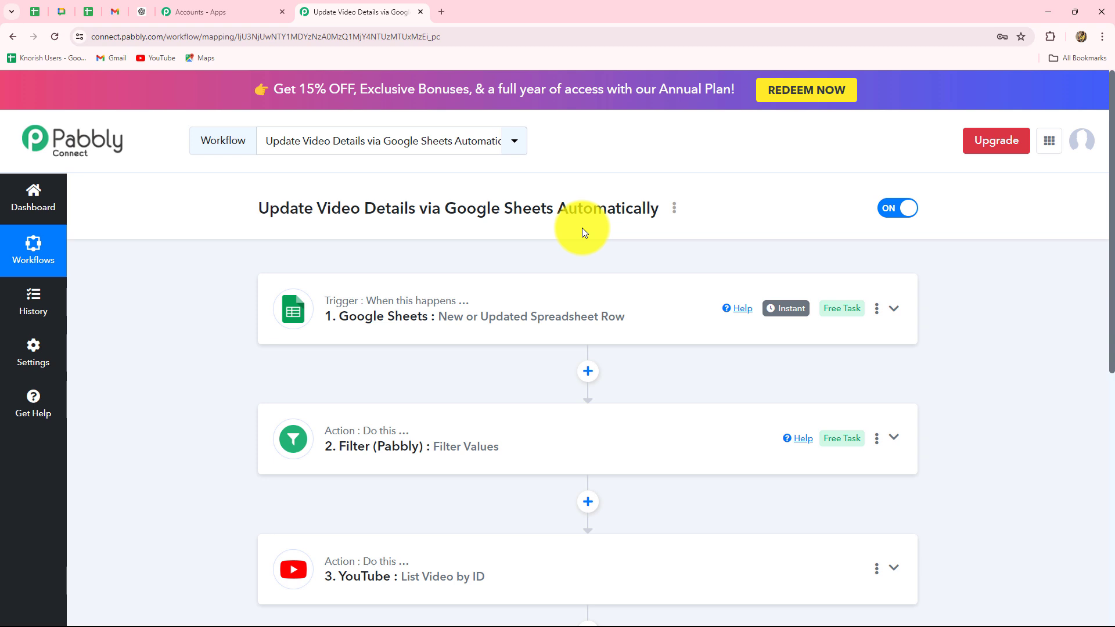
scroll(448, 235, down, 1)
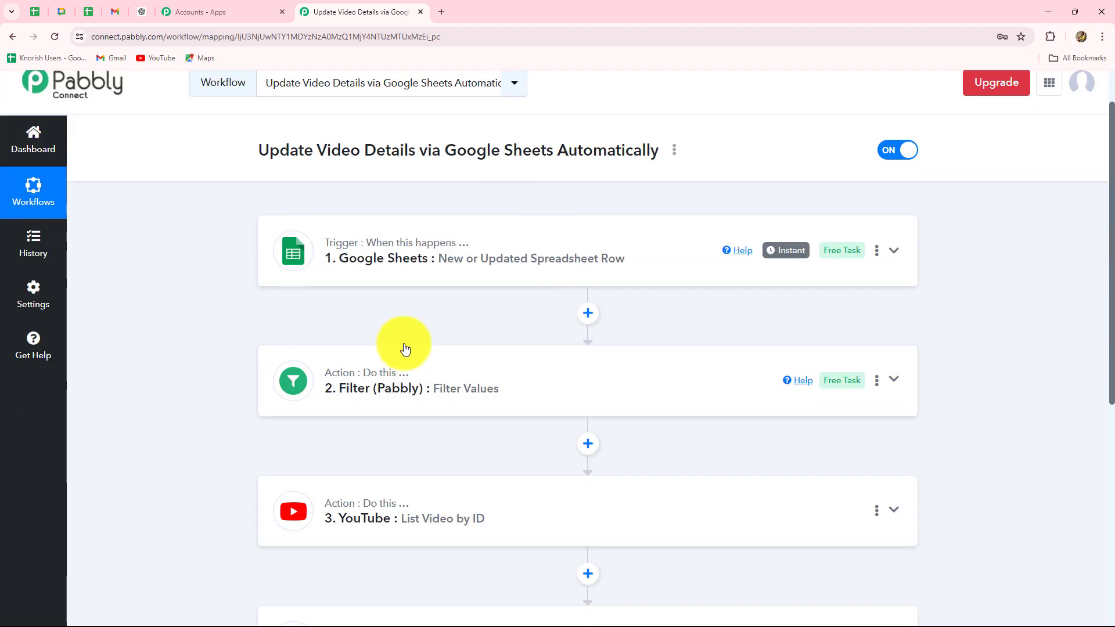
scroll(398, 283, down, 1)
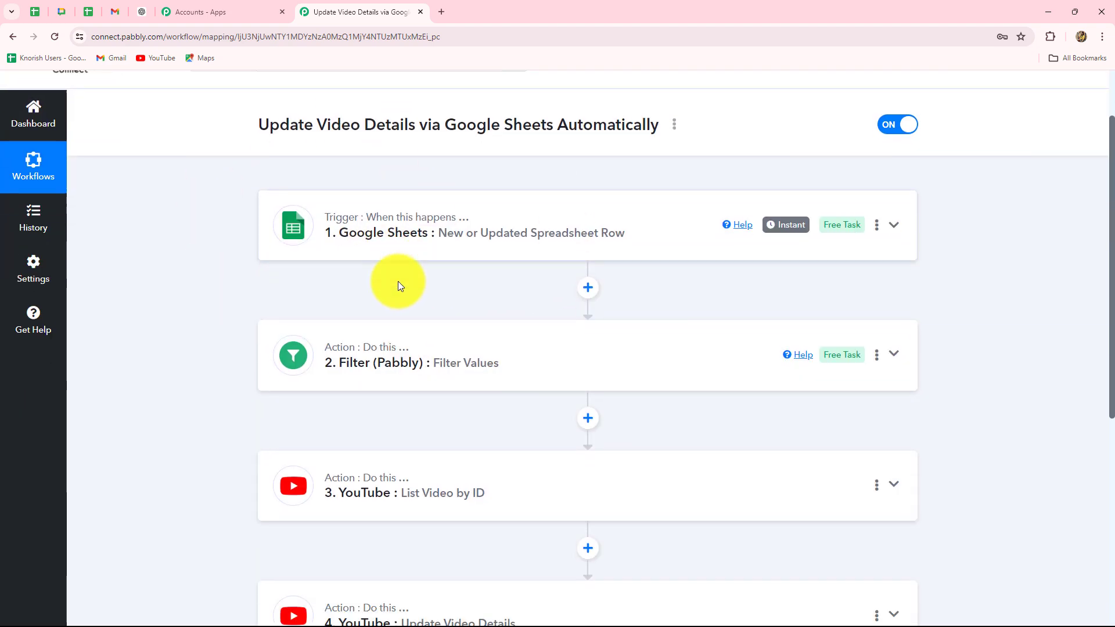
scroll(399, 285, down, 3)
scroll(485, 319, up, 3)
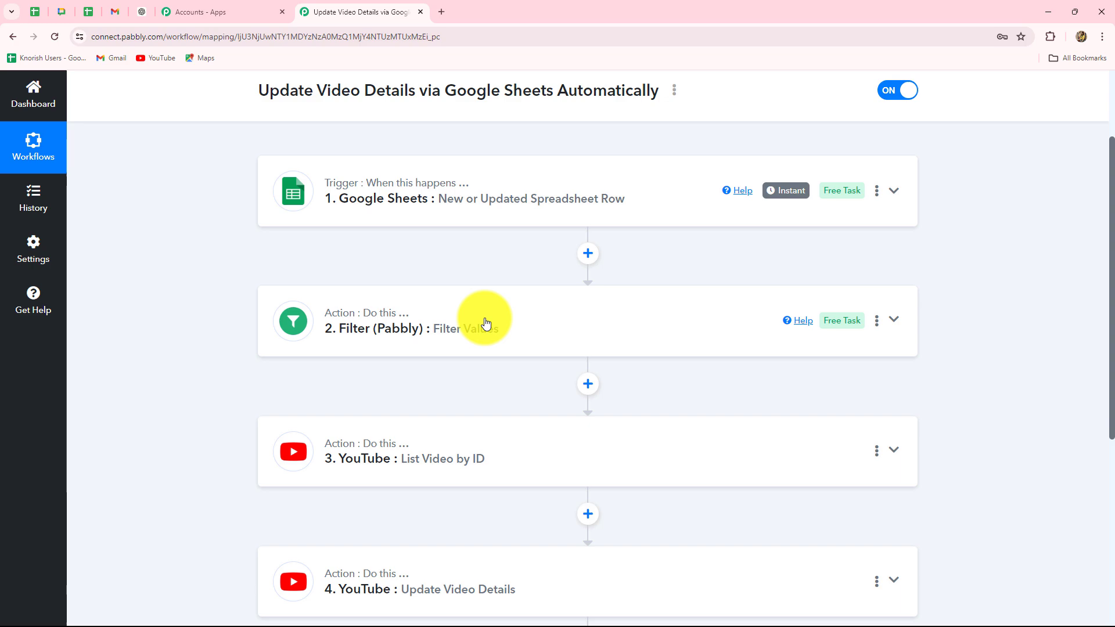
- Expand the Google Sheets trigger and inspect the video details and Uploaded? field in its received response
click(515, 209)
scroll(152, 335, down, 4)
scroll(152, 335, down, 4)
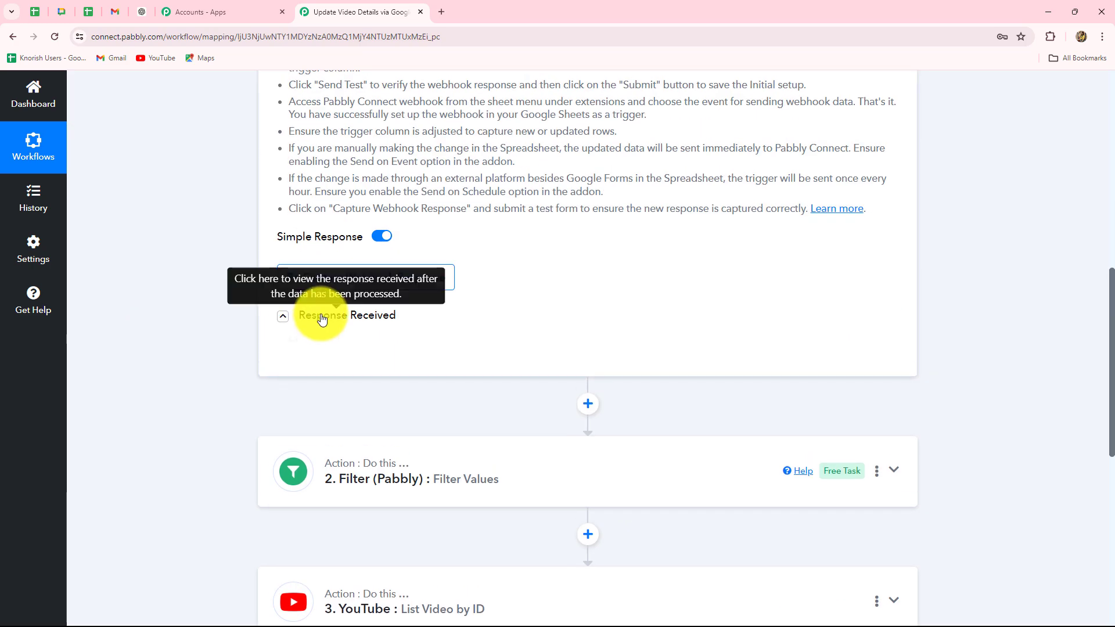
click(323, 316)
scroll(578, 396, down, 3)
scroll(622, 468, down, 4)
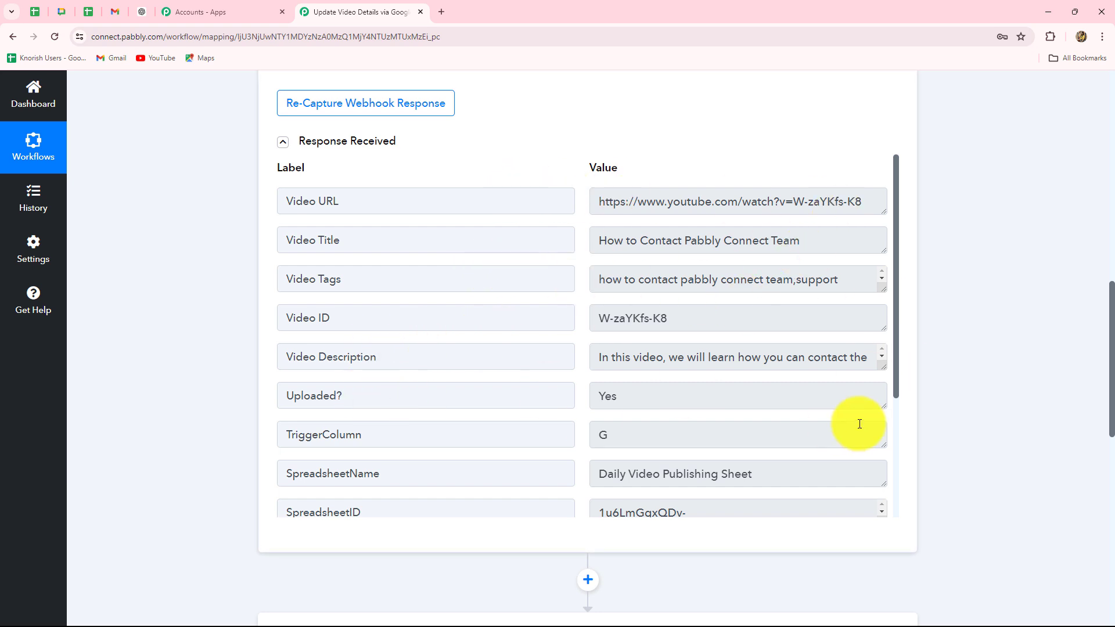
scroll(832, 484, down, 4)
scroll(639, 522, down, 7)
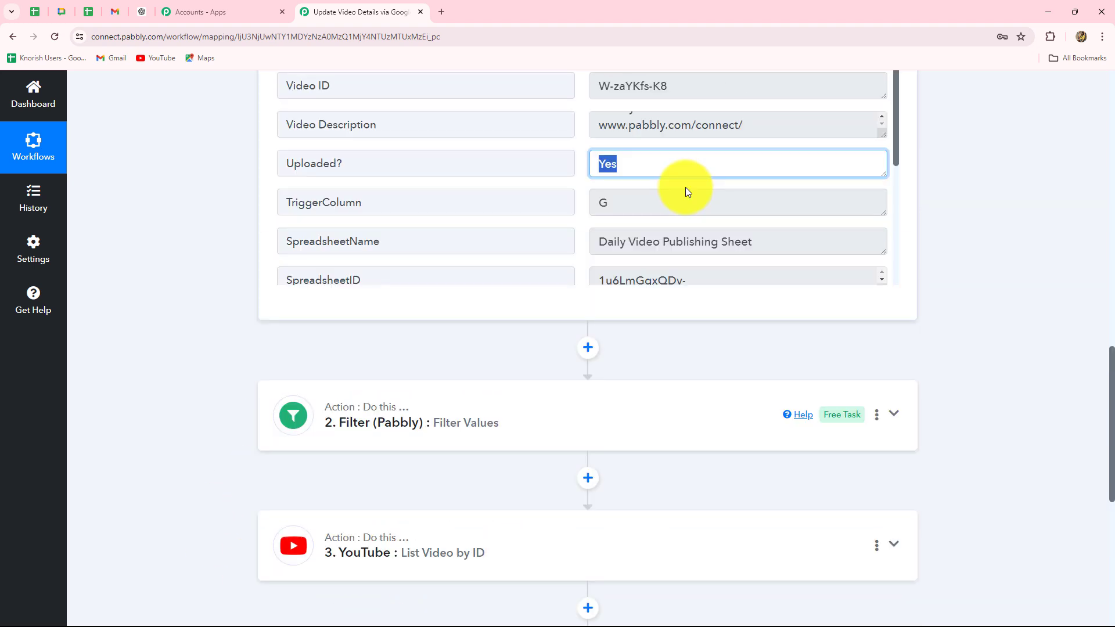
- Expand the Filter (Pabbly) action and examine the label, filter type and value of its Uploaded? condition
click(476, 424)
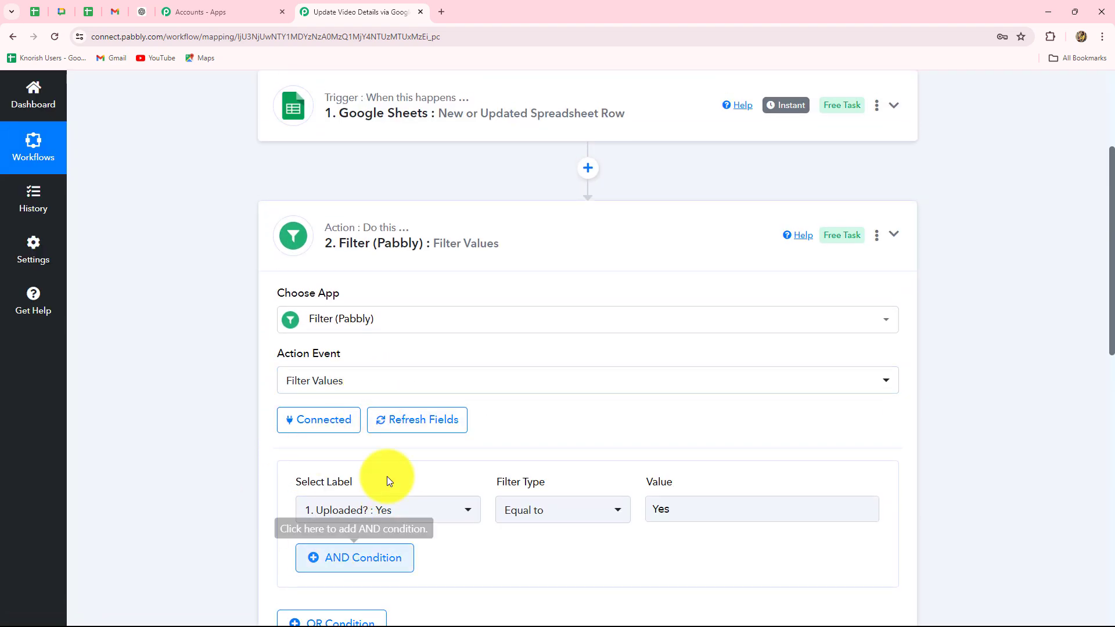
click(706, 521)
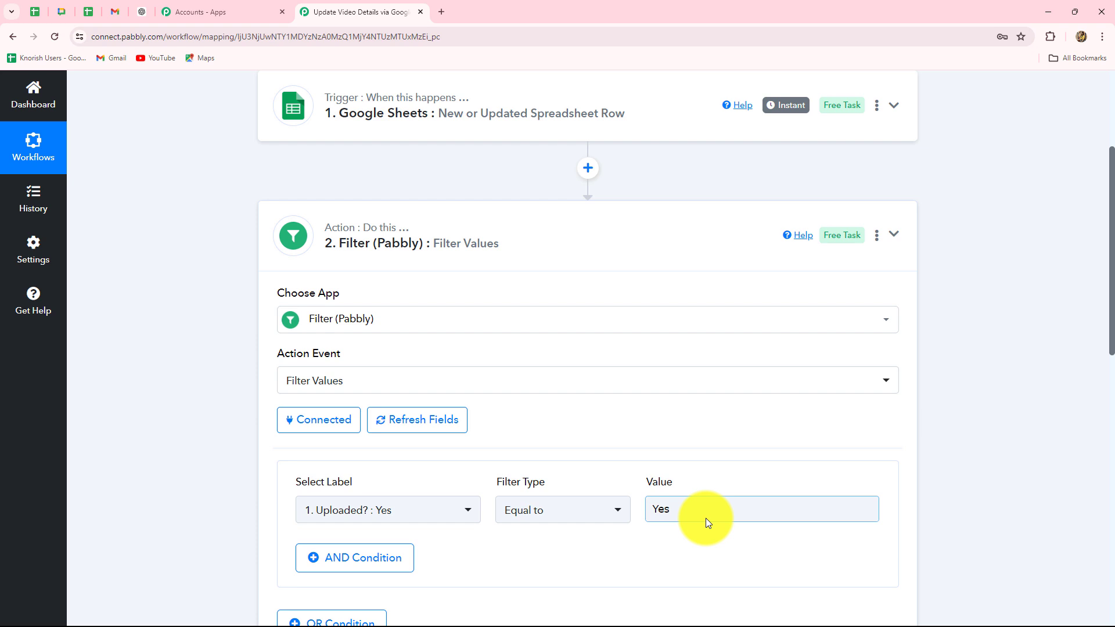
scroll(427, 299, up, 3)
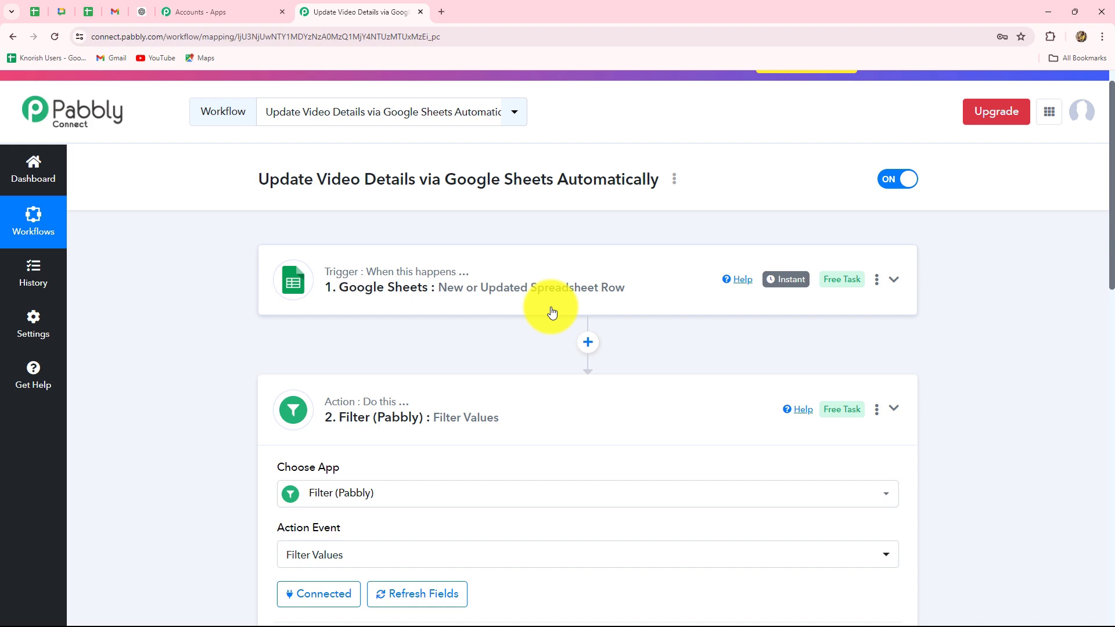
- Review the YouTube List Video by ID and Update Video Details actions that follow the filter
scroll(551, 311, down, 3)
scroll(551, 312, down, 10)
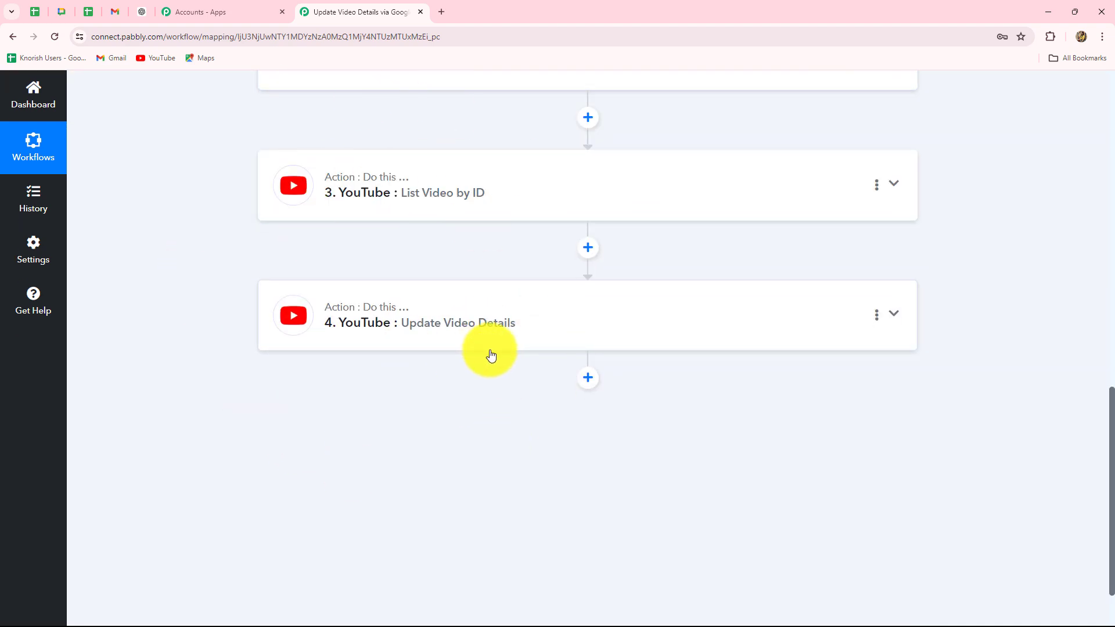
scroll(1090, 420, up, 5)
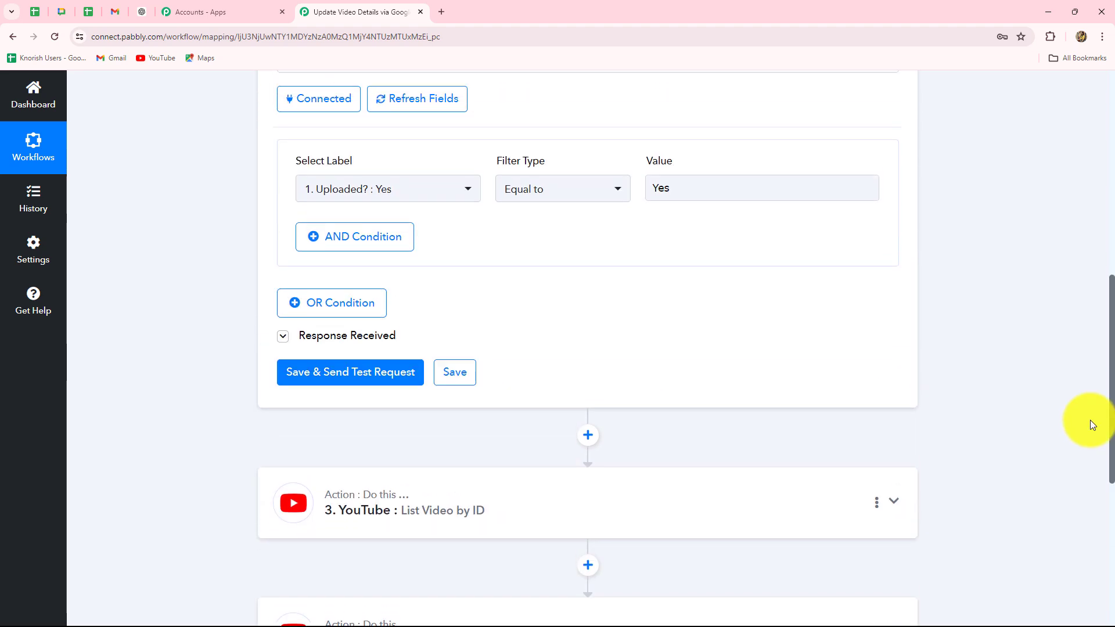
scroll(1089, 420, up, 8)
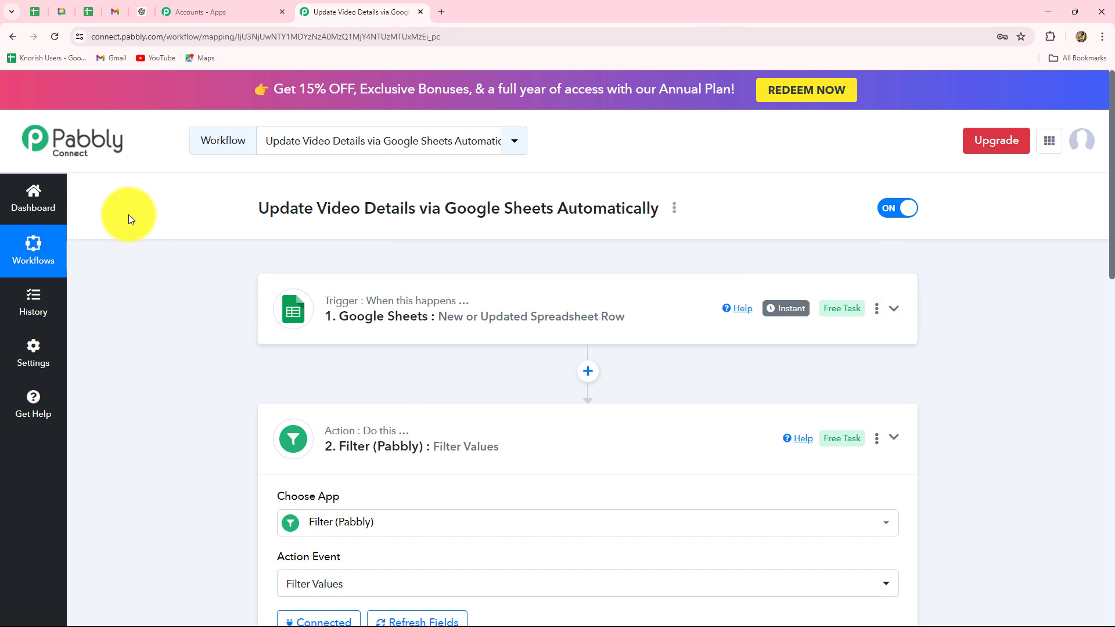
- Leave this workflow, open Auto-Reply to YouTube Comments Using Google Generative AI, and review its trigger and actions
click(14, 37)
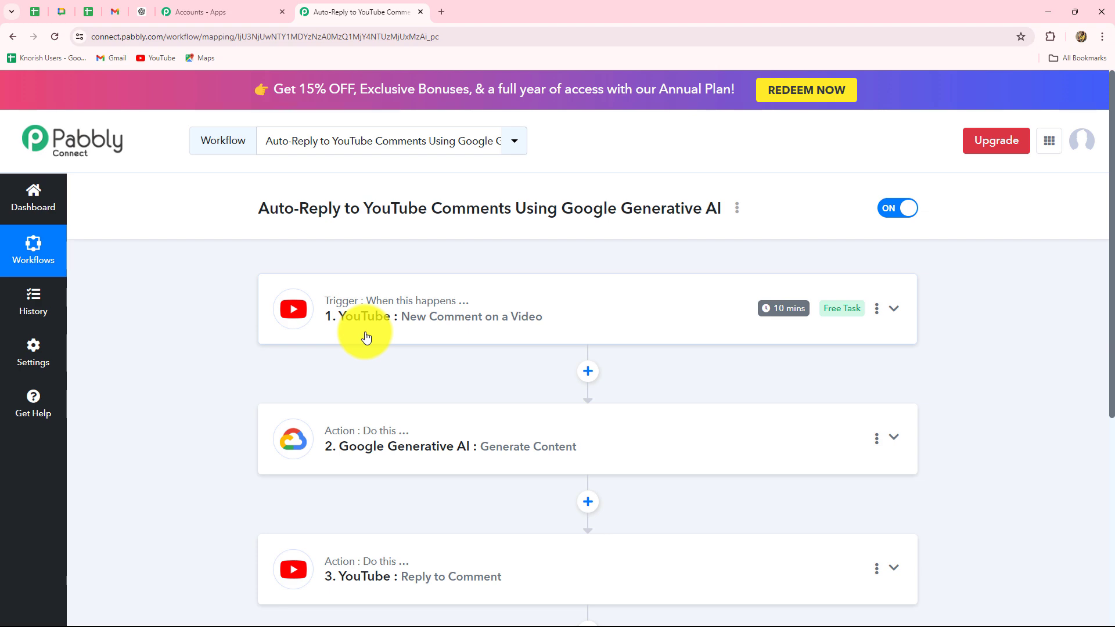
scroll(366, 334, down, 3)
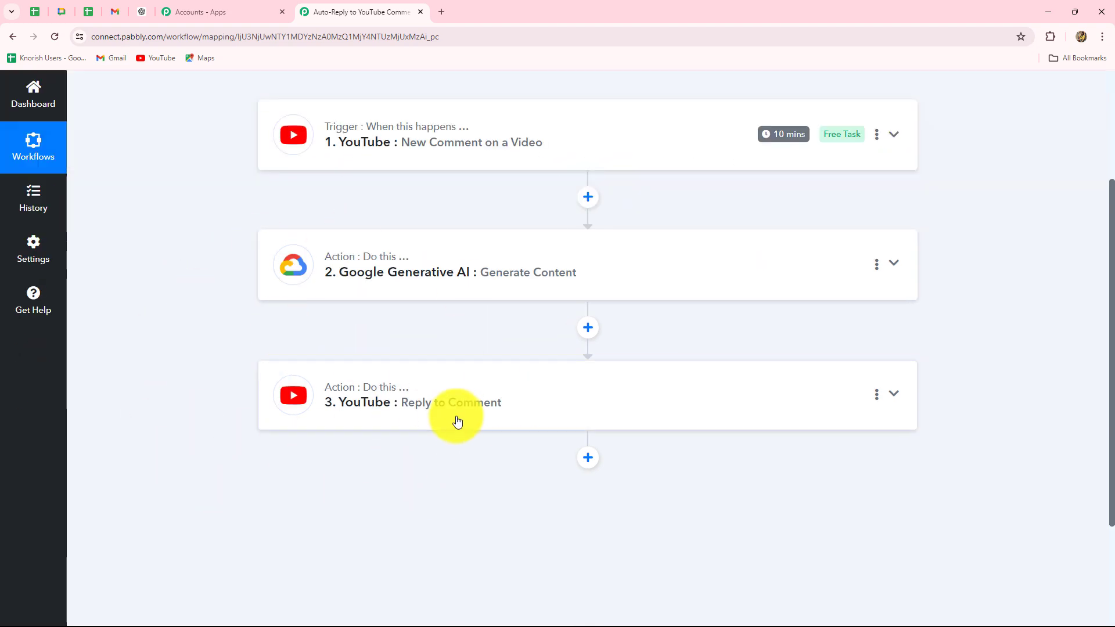
scroll(455, 418, up, 3)
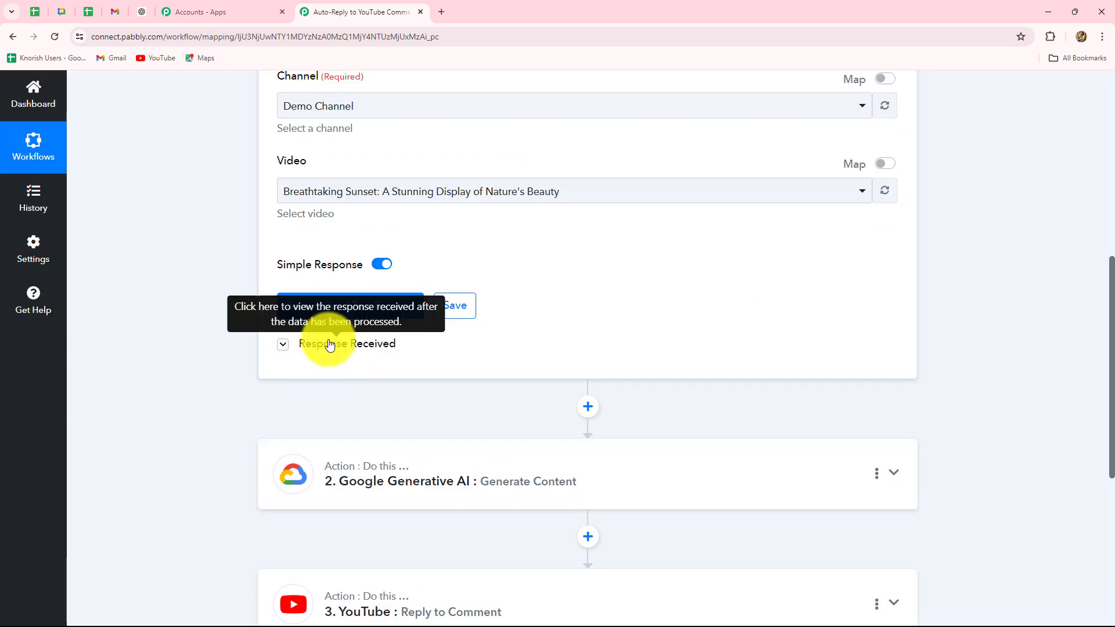
- Expand the received response of the YouTube New Comment on a Video trigger and inspect the captured comment fields
click(326, 343)
scroll(469, 245, down, 3)
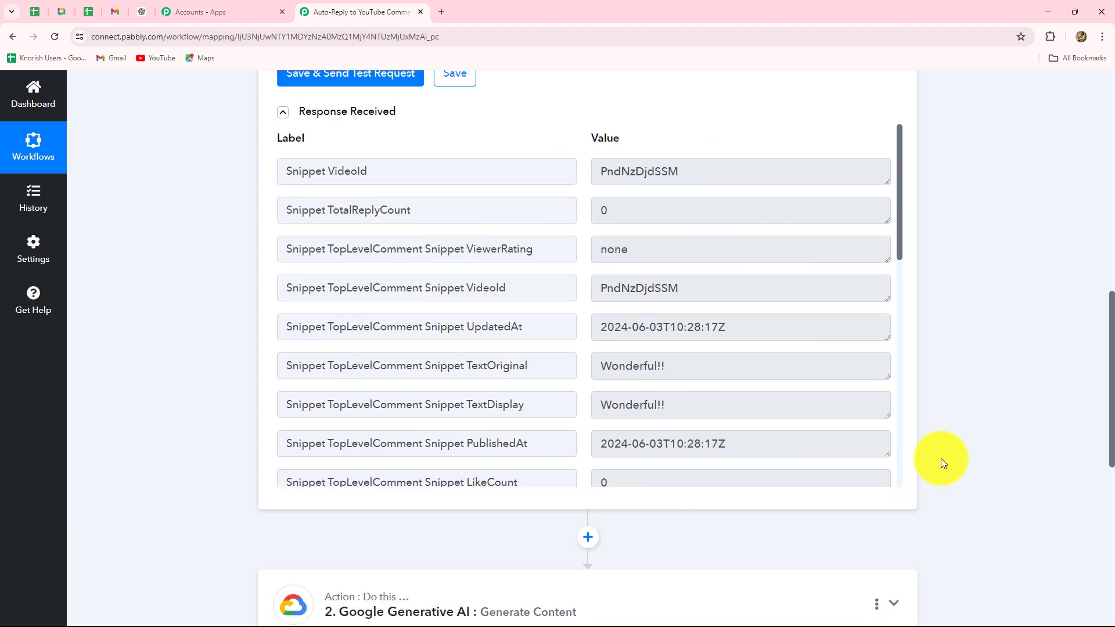
scroll(424, 423, down, 4)
- Examine the Google Generative AI action's prompt, model, method and received response, and expand the YouTube Reply to Comment action
click(419, 418)
scroll(326, 427, down, 2)
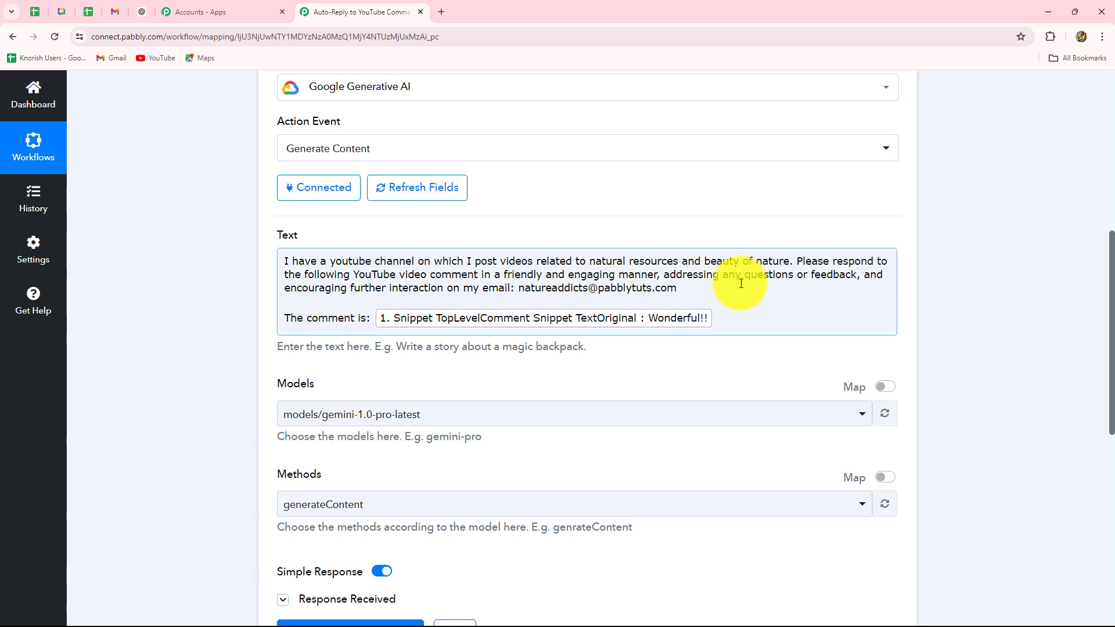
scroll(1008, 364, down, 4)
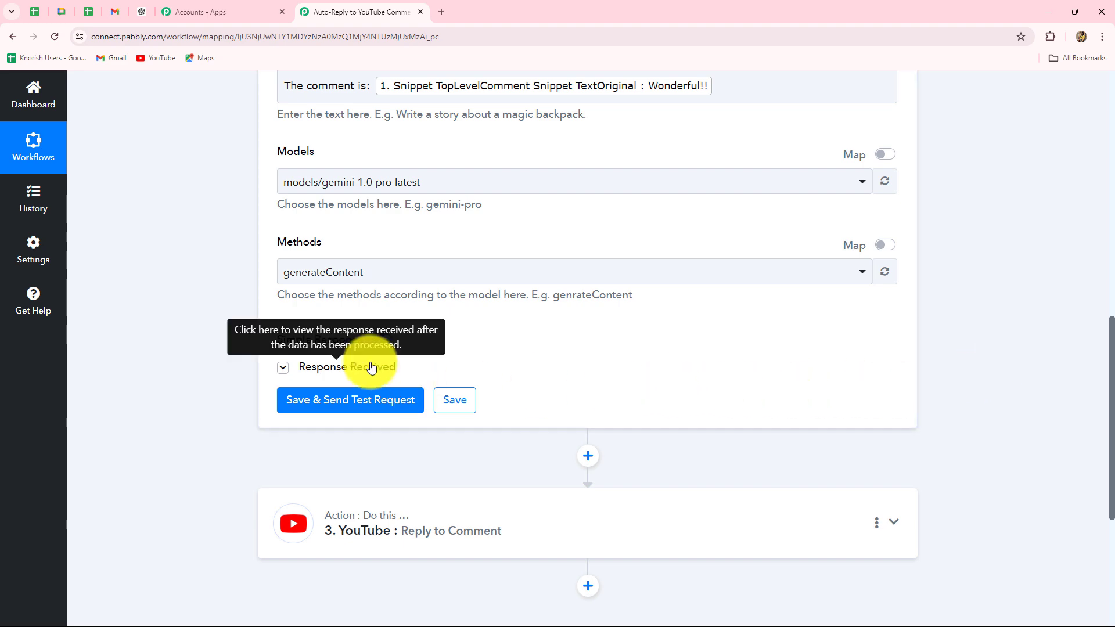
click(368, 366)
scroll(1089, 379, down, 4)
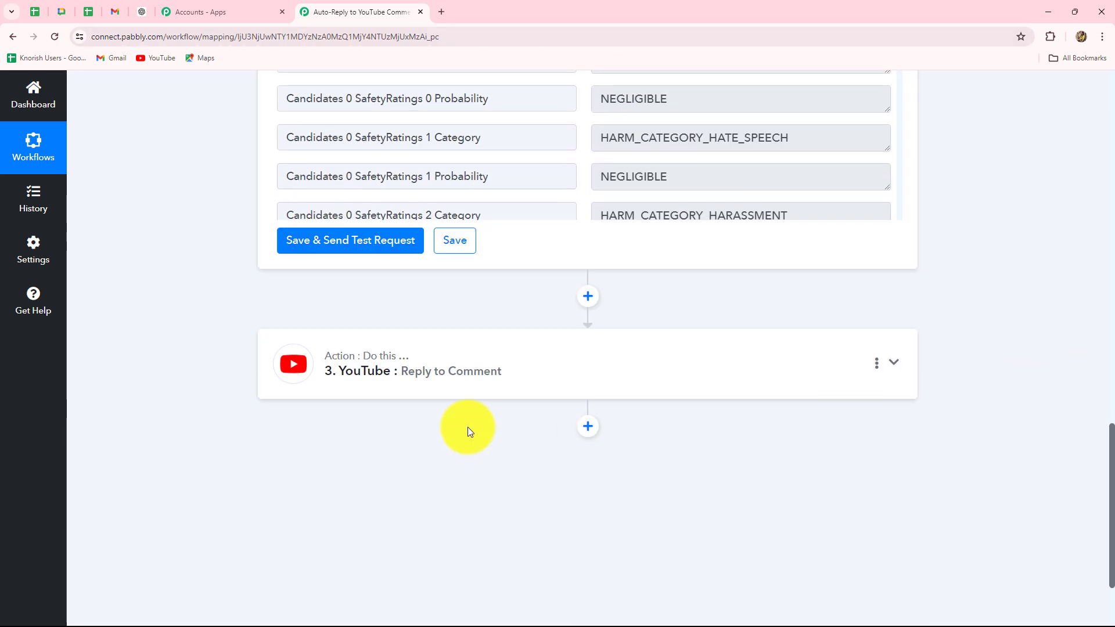
click(464, 392)
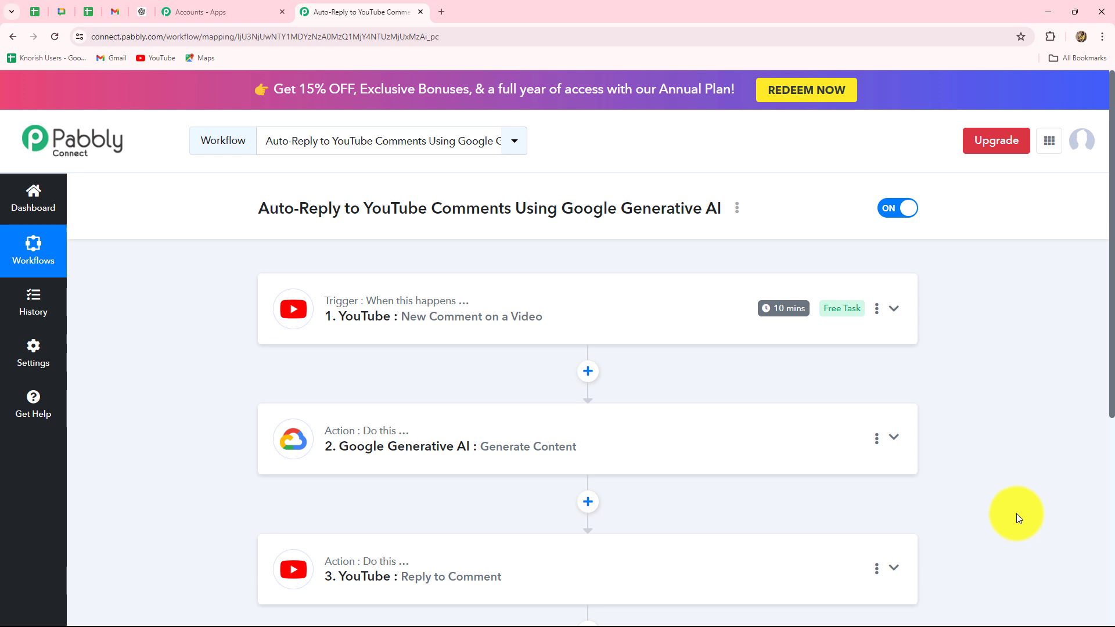
- Return to the YouTube Automations folder, open the How to Keep Track of YouTube Analytics with Google Sheets workflow, and collapse its schedule trigger
click(13, 36)
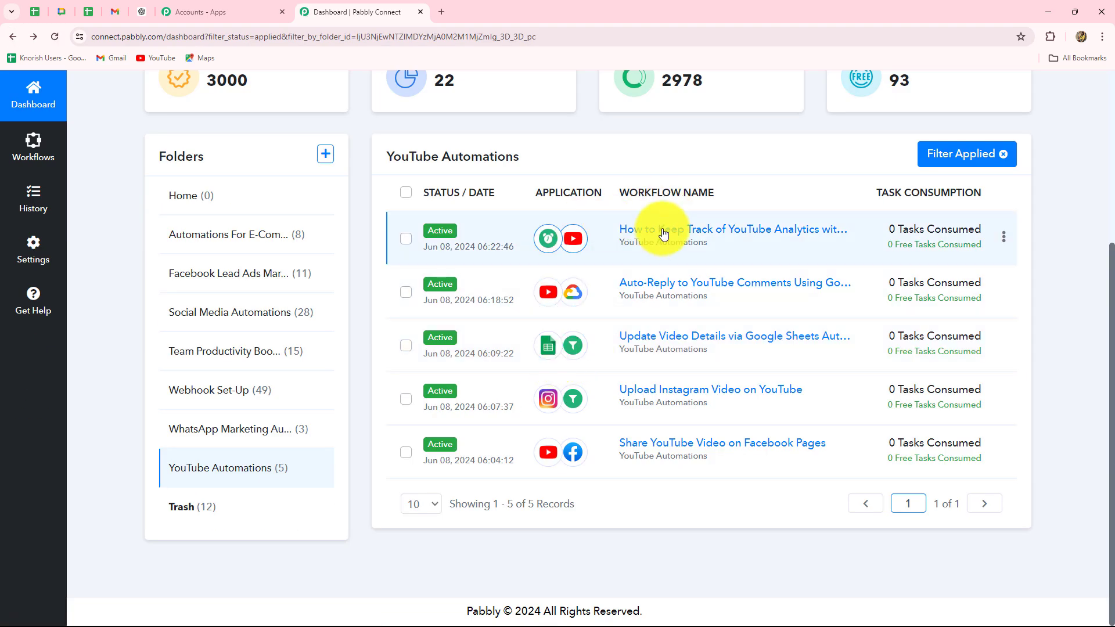
click(662, 233)
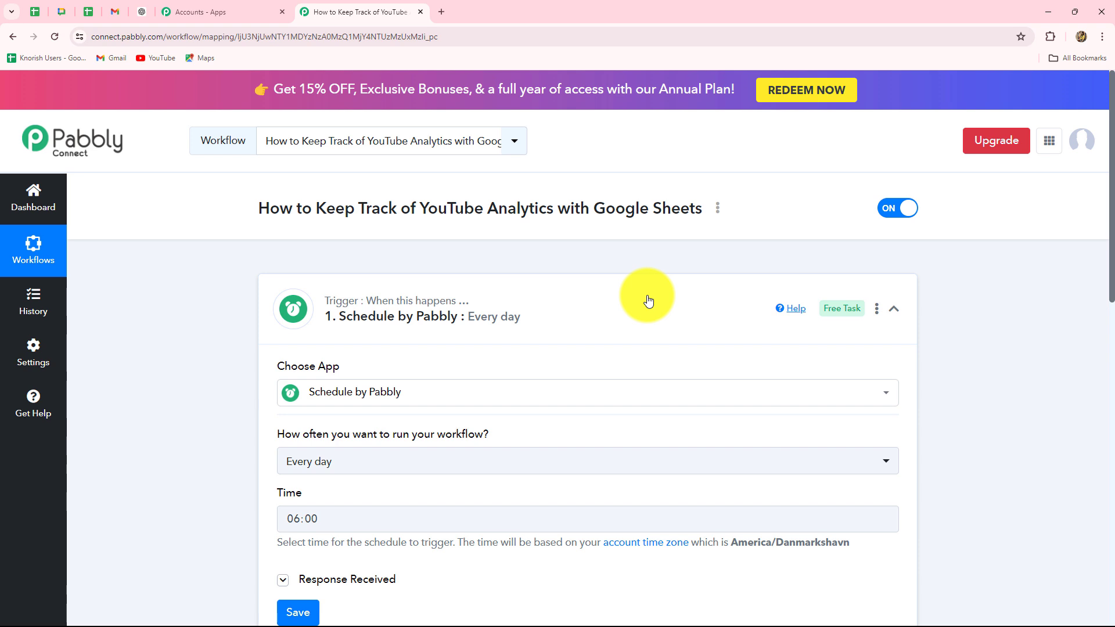
click(649, 301)
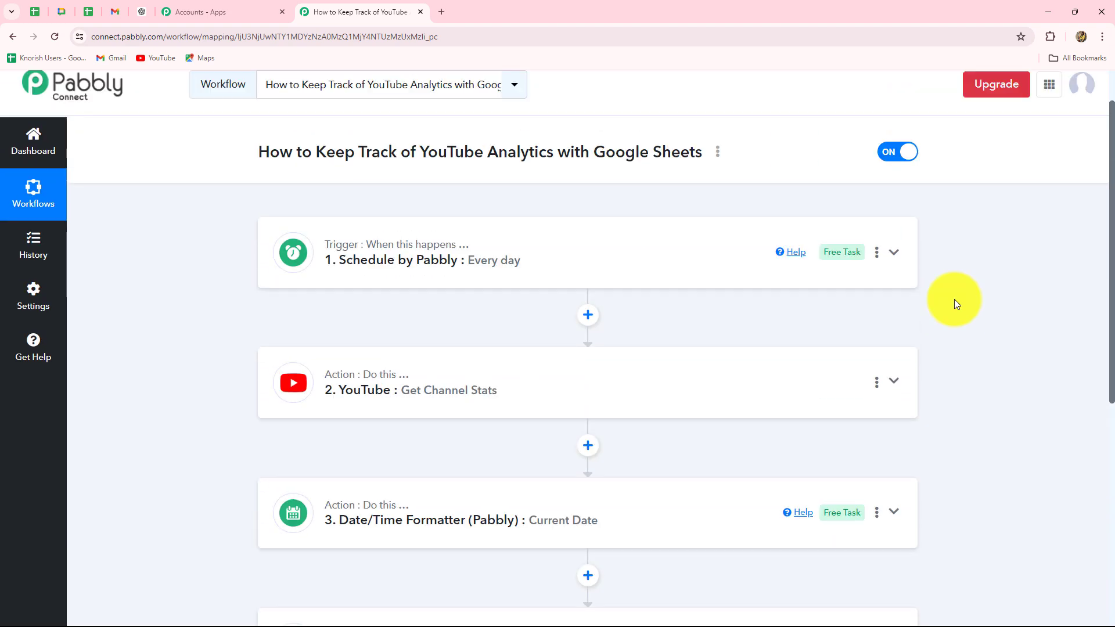
- Review the analytics workflow's sequence of daily schedule, YouTube channel stats, date formatter and Google Sheets row actions
scroll(954, 298, down, 3)
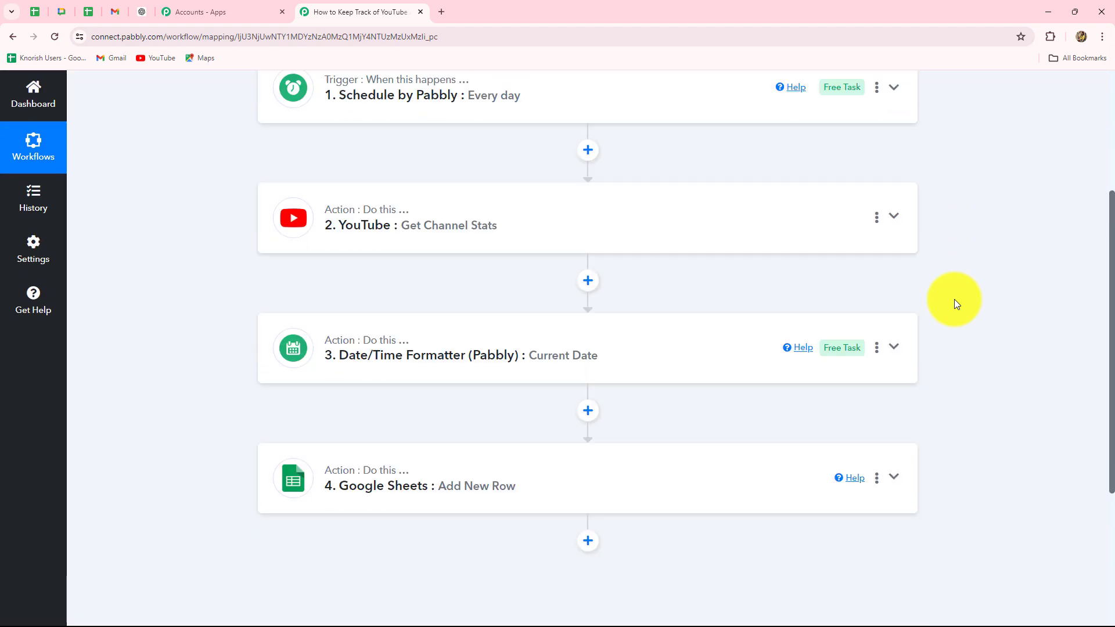
scroll(954, 299, up, 3)
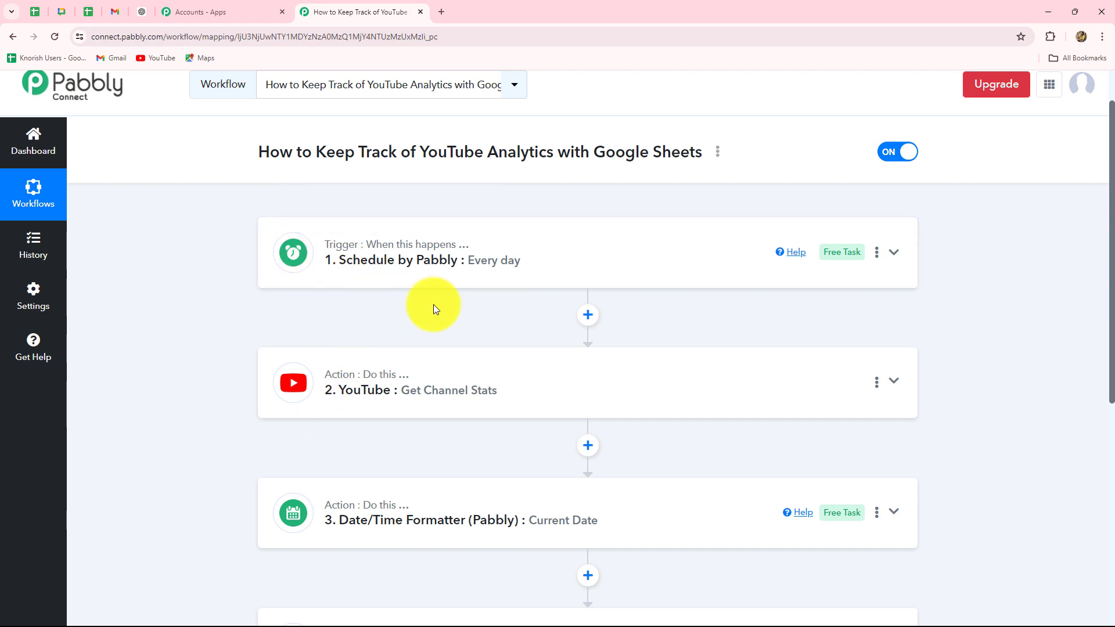
scroll(535, 431, down, 4)
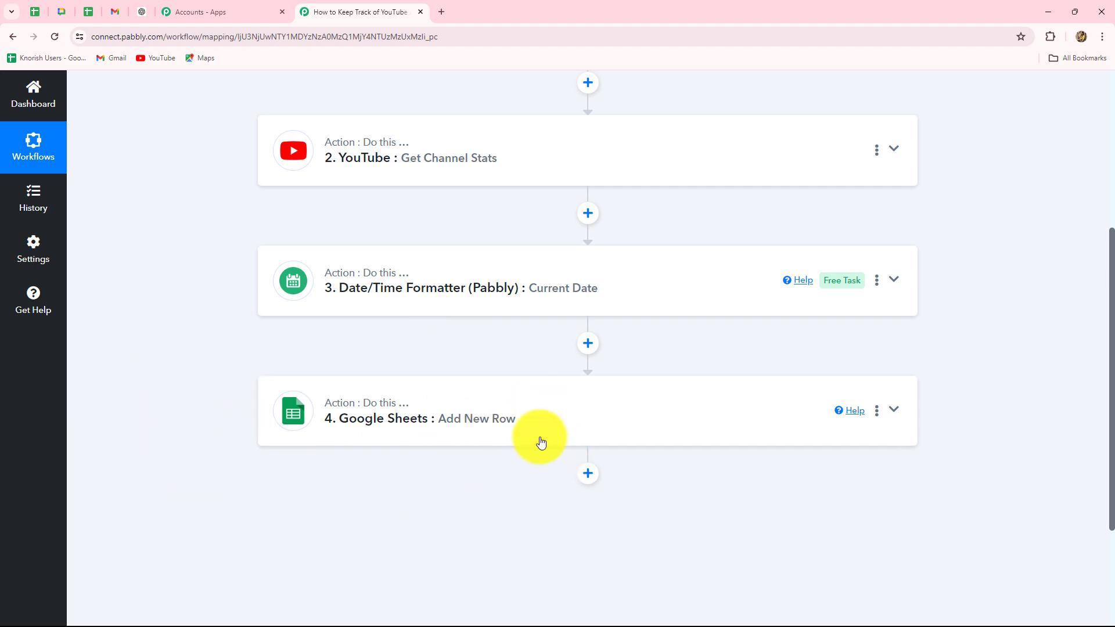
scroll(538, 440, up, 3)
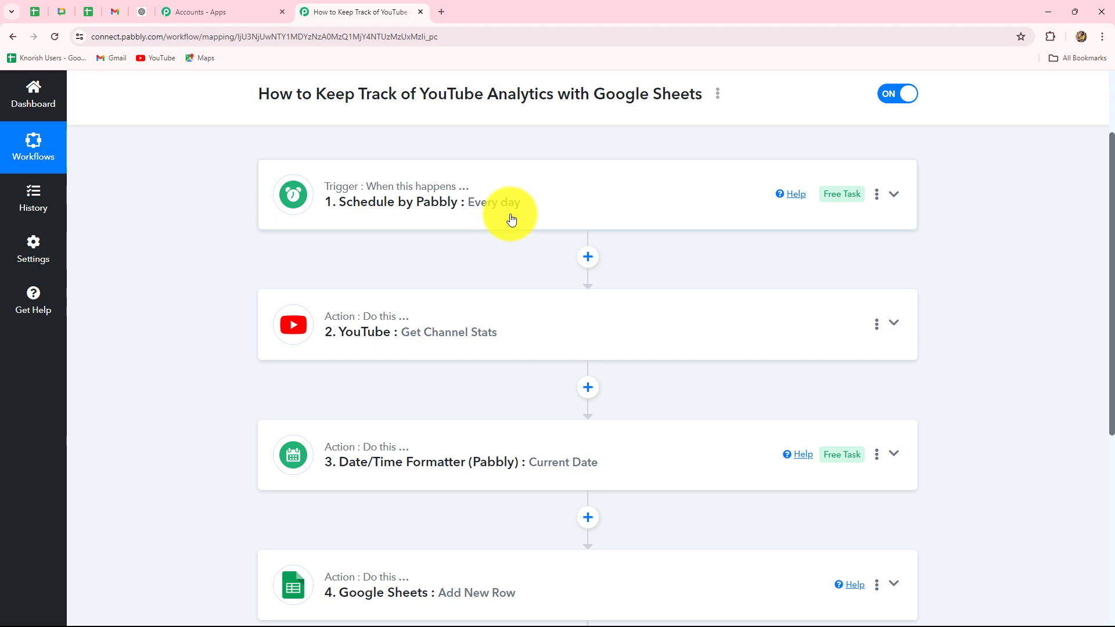
- Expand the Schedule by Pabbly trigger to review its timing, and inspect the YouTube Get Channel Stats action's channel ID field and received response
click(468, 220)
scroll(187, 364, down, 5)
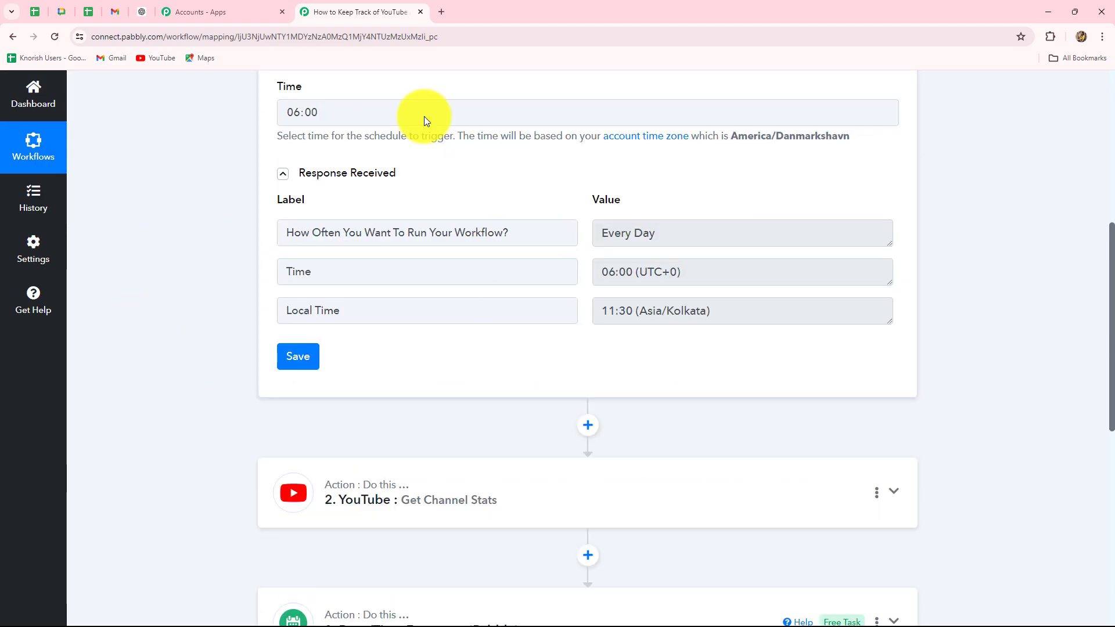
scroll(1065, 361, down, 5)
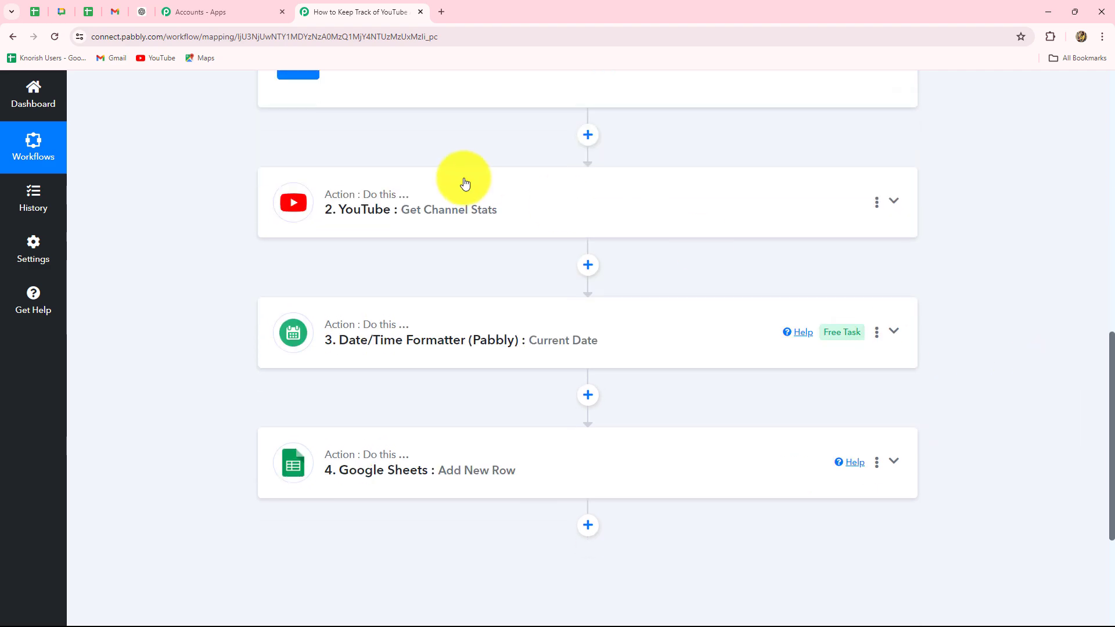
click(437, 230)
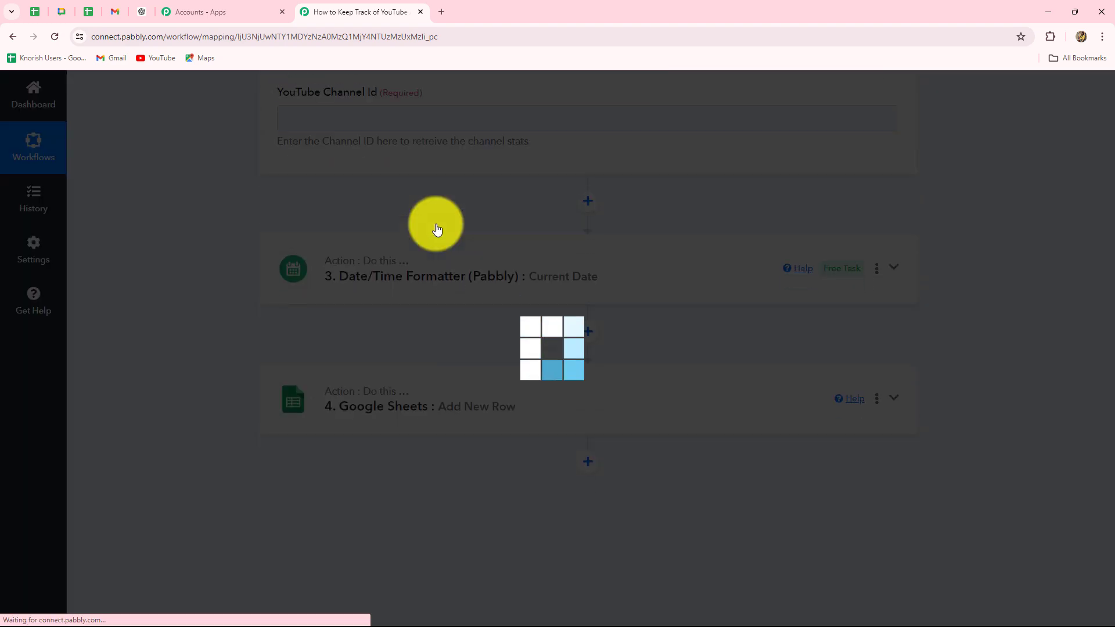
scroll(197, 324, down, 4)
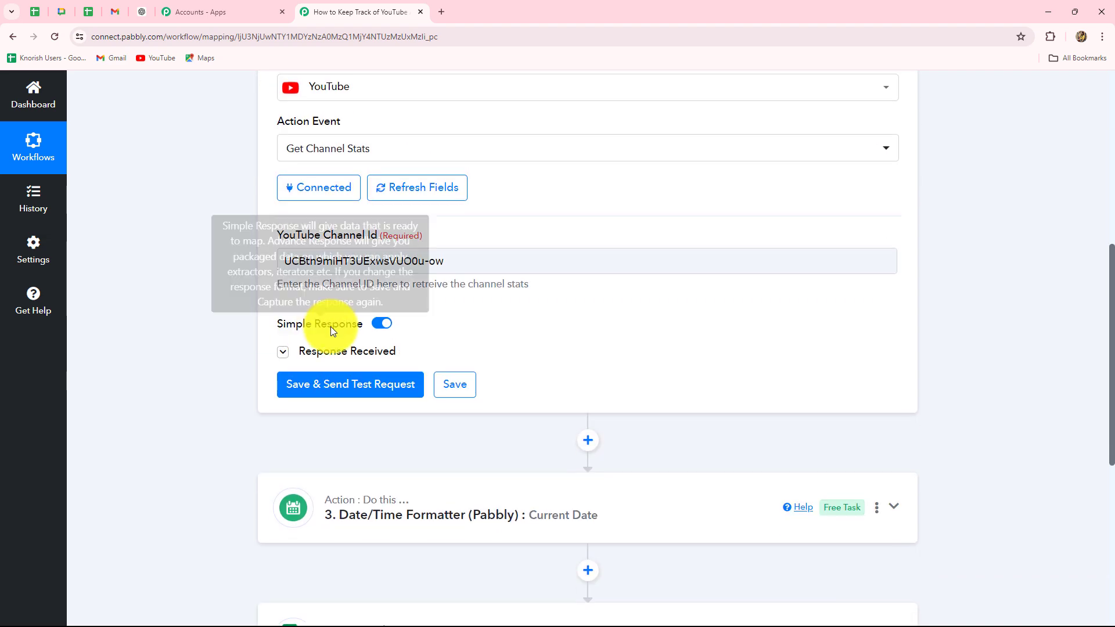
click(347, 352)
scroll(1099, 355, down, 9)
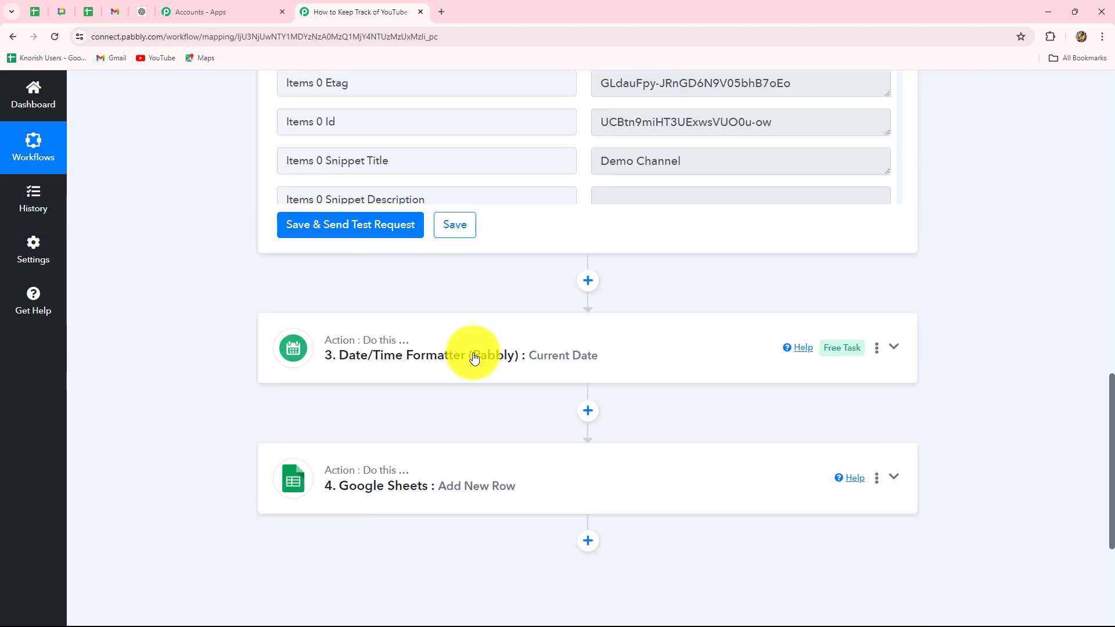
- Check the Date/Time Formatter action's date format, and examine the spreadsheet, sheet and mapped column fields of the Google Sheets Add New Row action
click(474, 357)
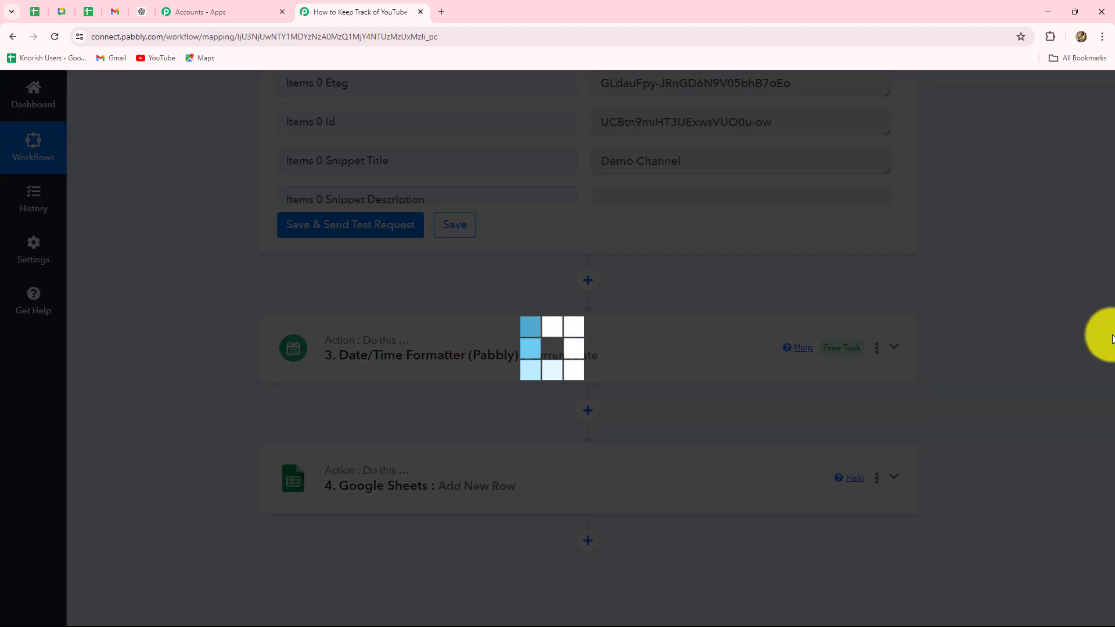
scroll(82, 261, up, 6)
scroll(288, 331, down, 7)
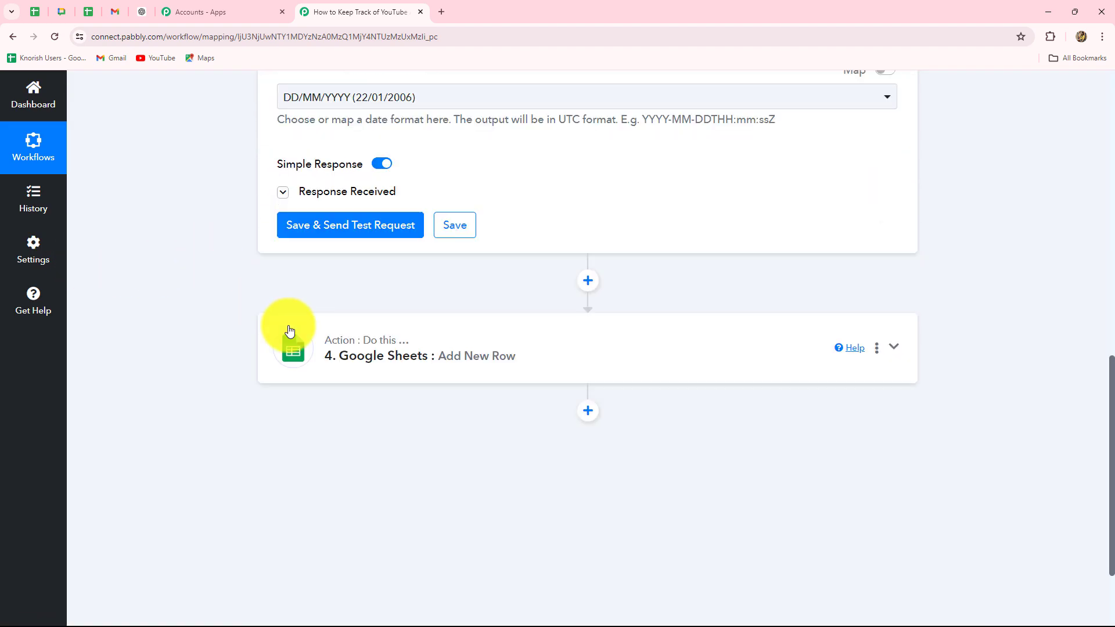
click(381, 351)
scroll(1001, 343, down, 5)
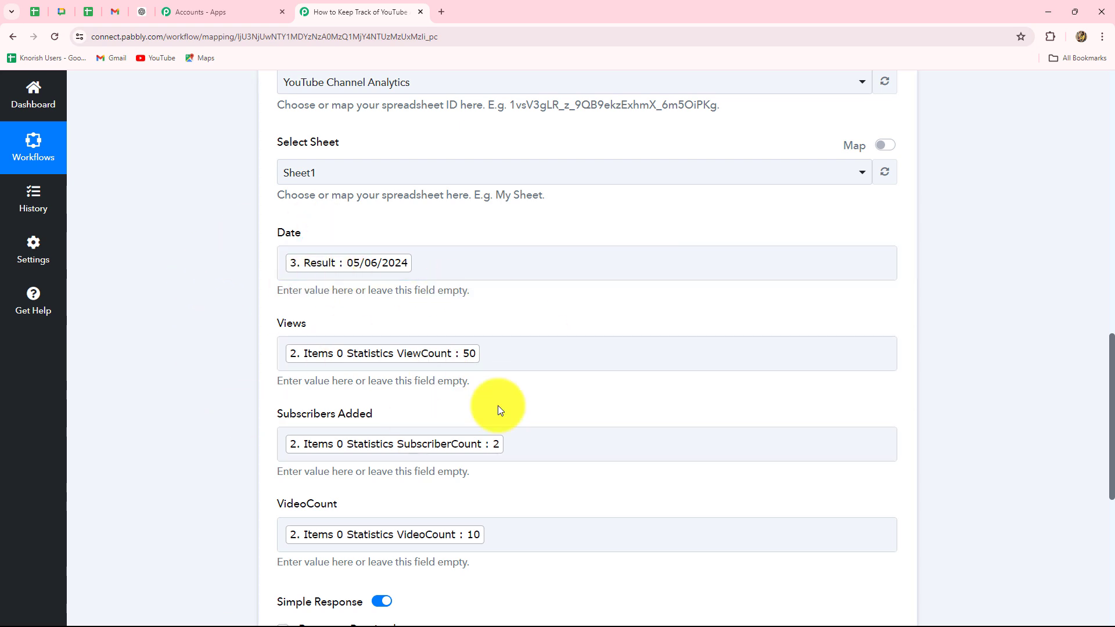
scroll(468, 385, down, 1)
scroll(511, 369, down, 1)
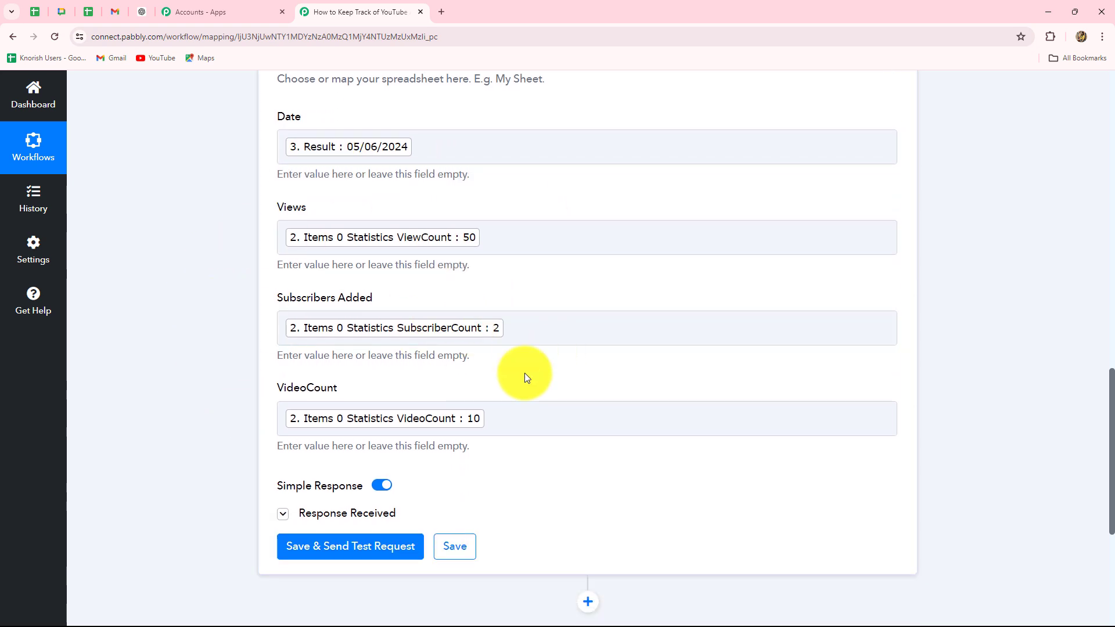